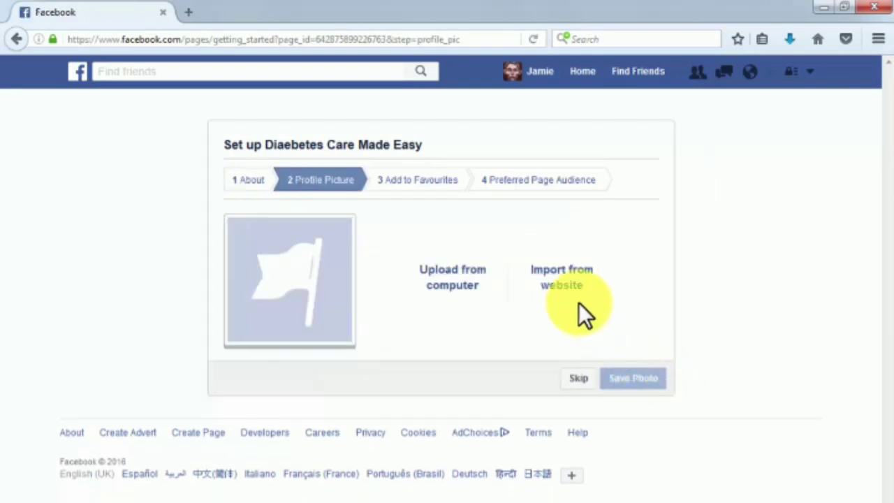
left_click(478, 281)
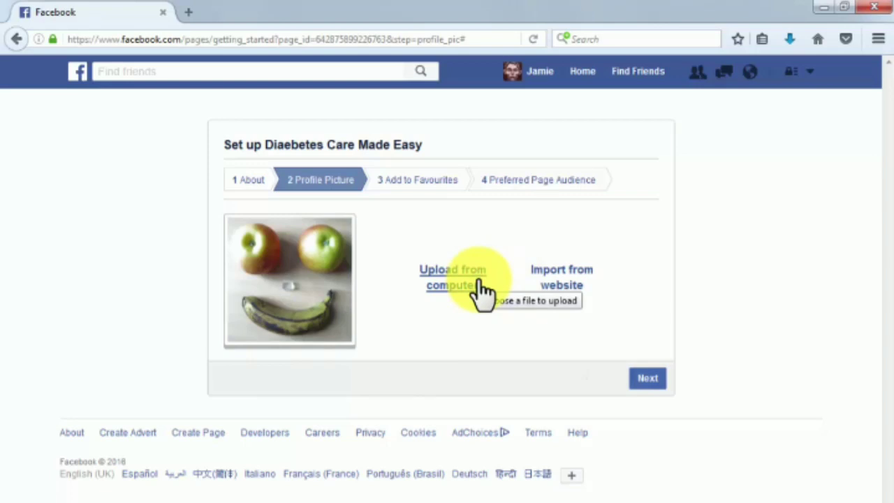
left_click(647, 380)
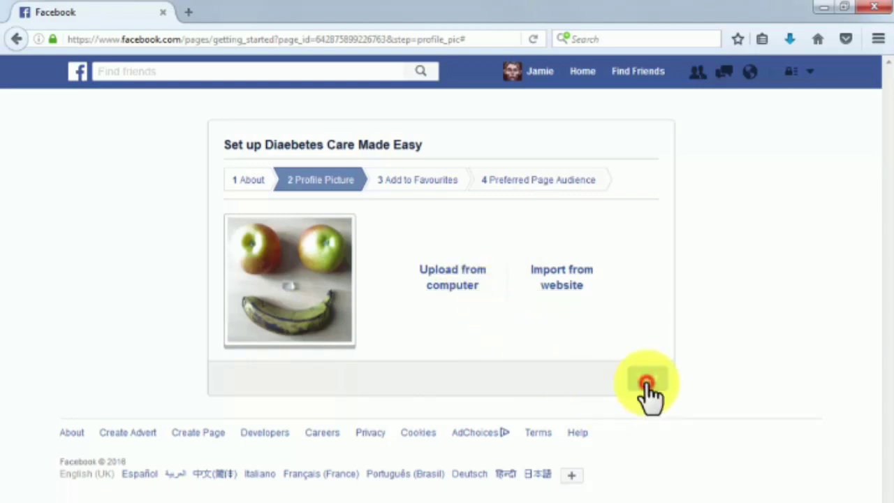
left_click(514, 331)
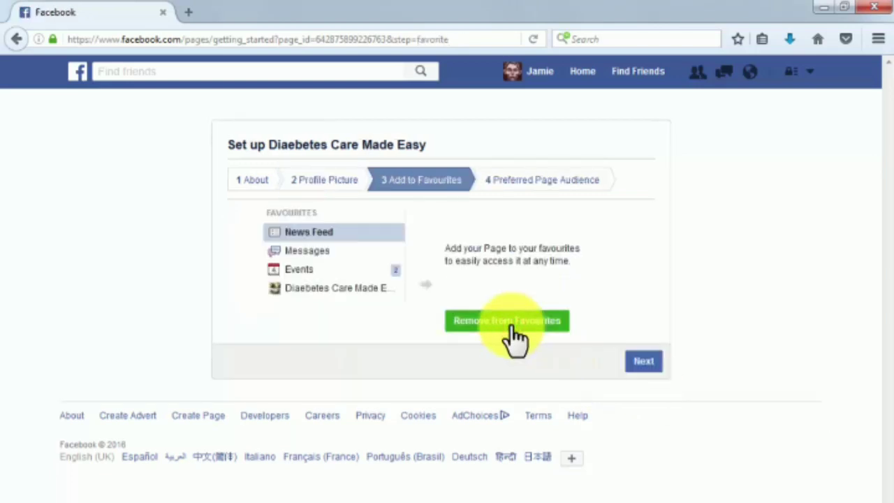
left_click(641, 362)
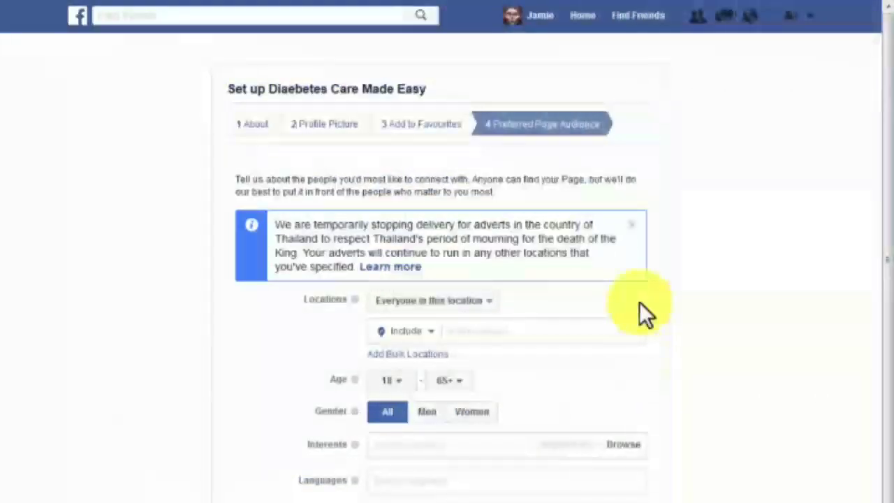
Skip the Preferred Page Audience setup to finish creating the Page
scroll(639, 302, "down", 1)
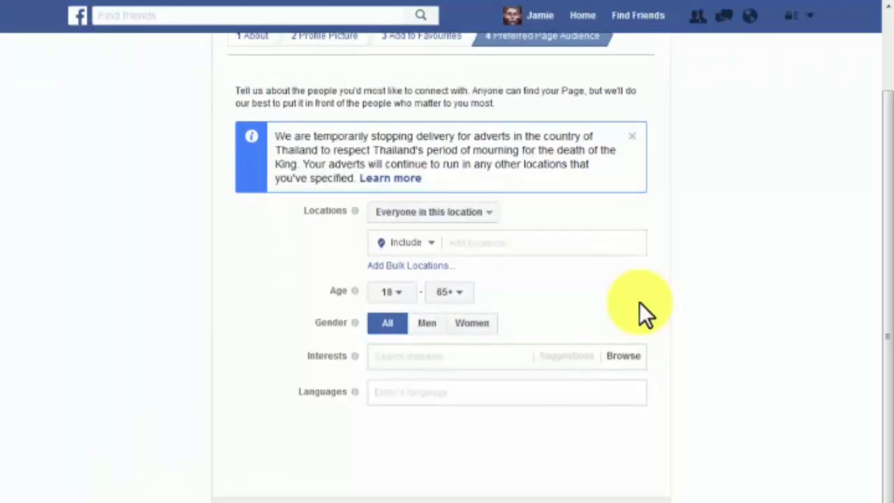
scroll(639, 301, "down", 1)
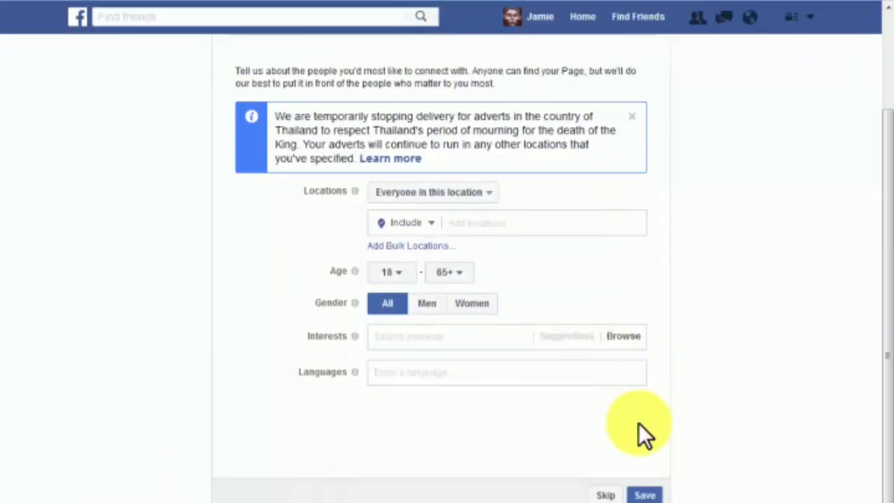
left_click(615, 496)
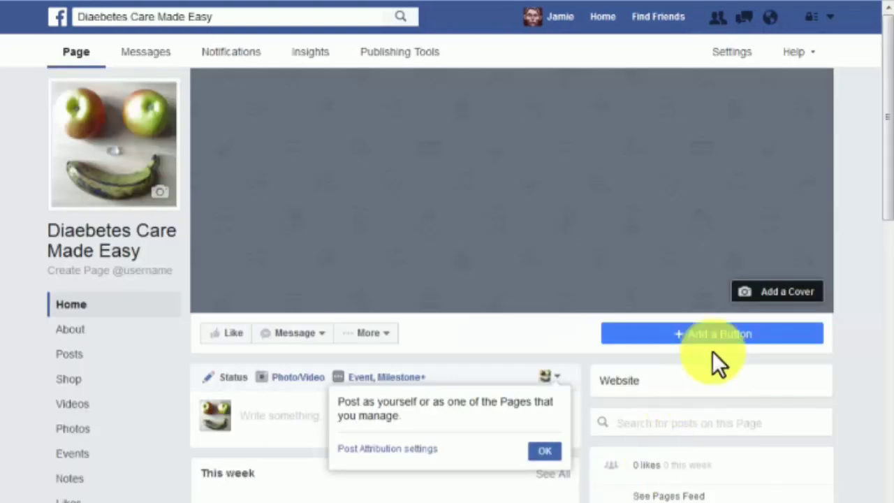
Upload the fast food and green vegetables photo as the Page's cover and save it
left_click(760, 297)
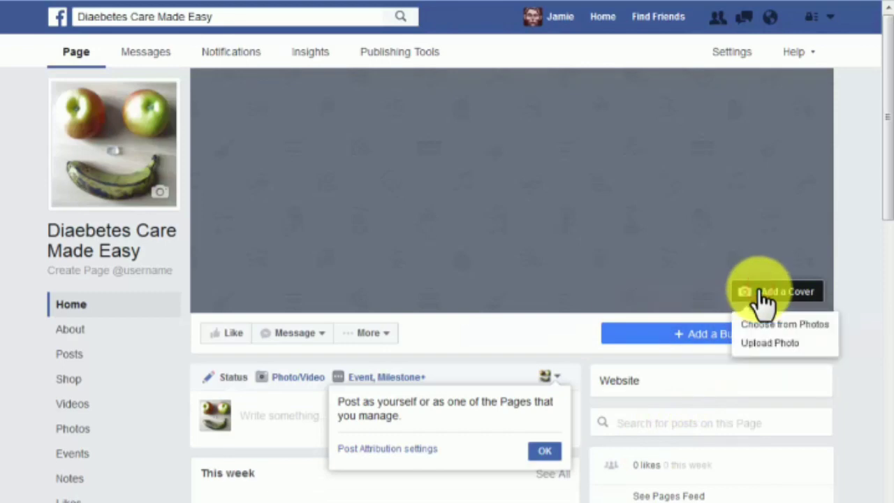
left_click(761, 342)
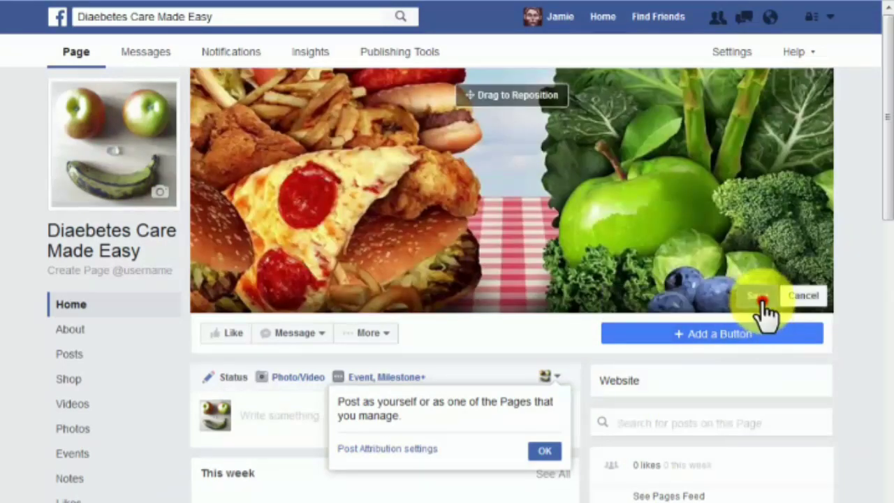
left_click(760, 297)
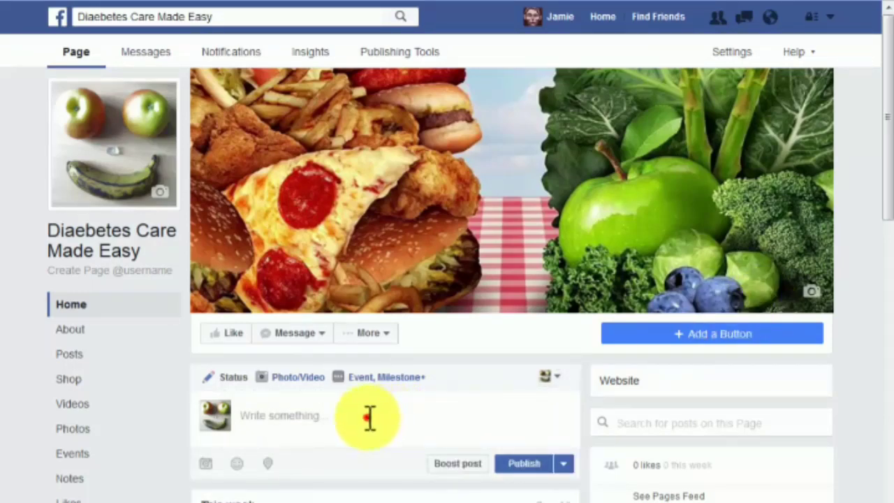
Write the status post "These are the principles that we adhere to. Do You Agree With Us? Read, share and take care of others!"
left_click(369, 416)
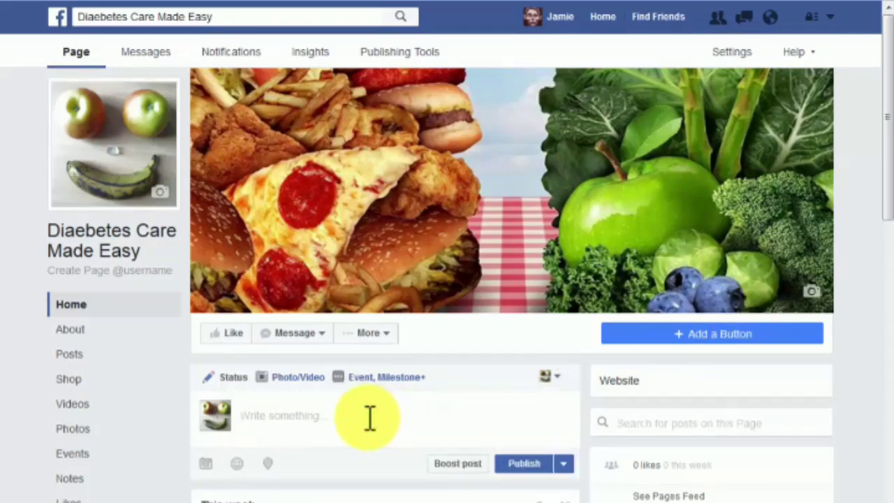
type("These are the principles that we adhere to.")
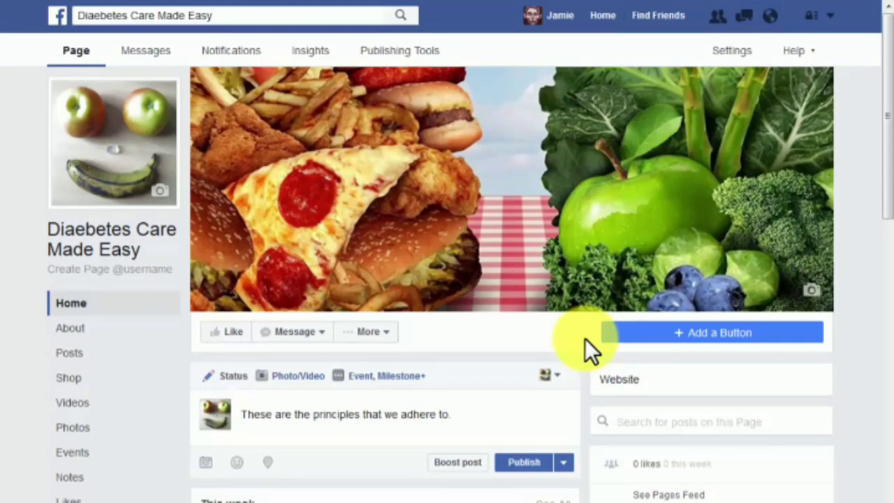
type("Do You Agree With Us?")
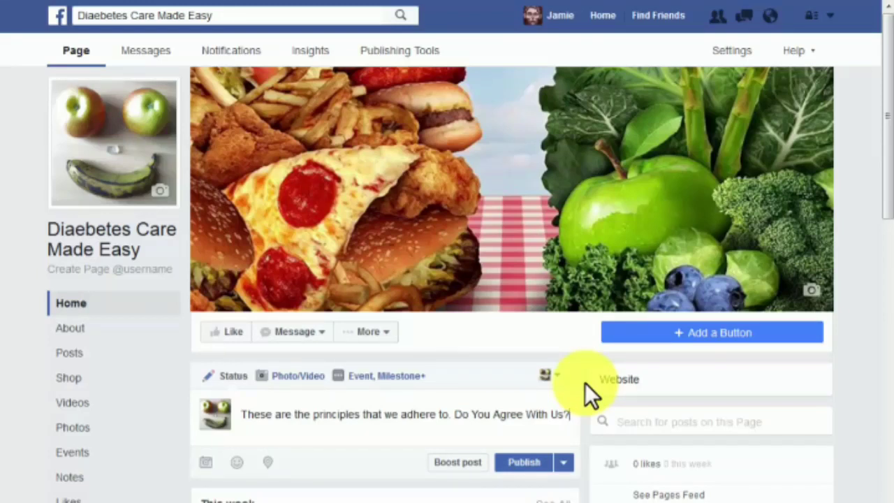
type("Read, share and take care of others!")
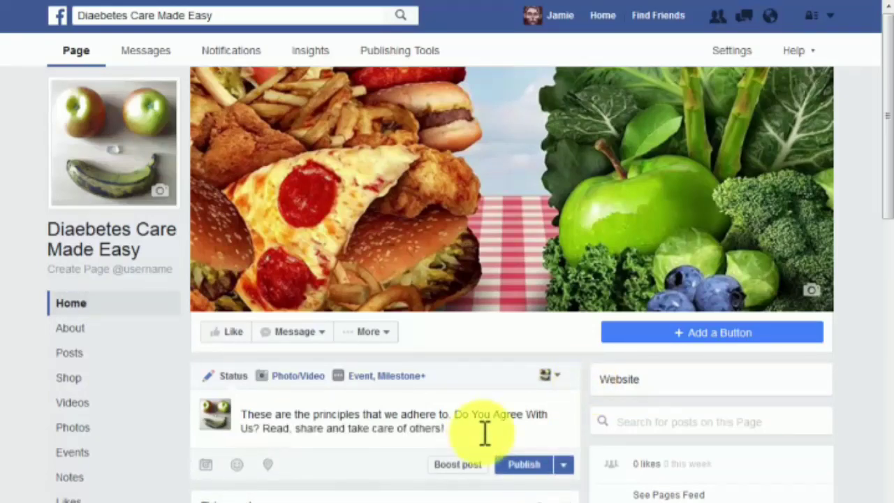
key("Return")
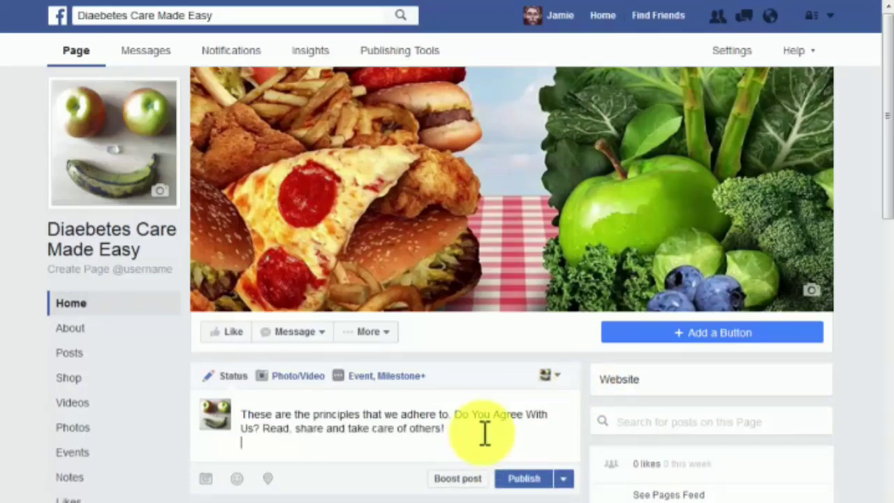
scroll(489, 351, "down", 2)
type("http://diabetescaremadeeasy.com/type-2-diabetes-treatment-for-type-2-diabetes-the-four-universally-acknowledged-factors/")
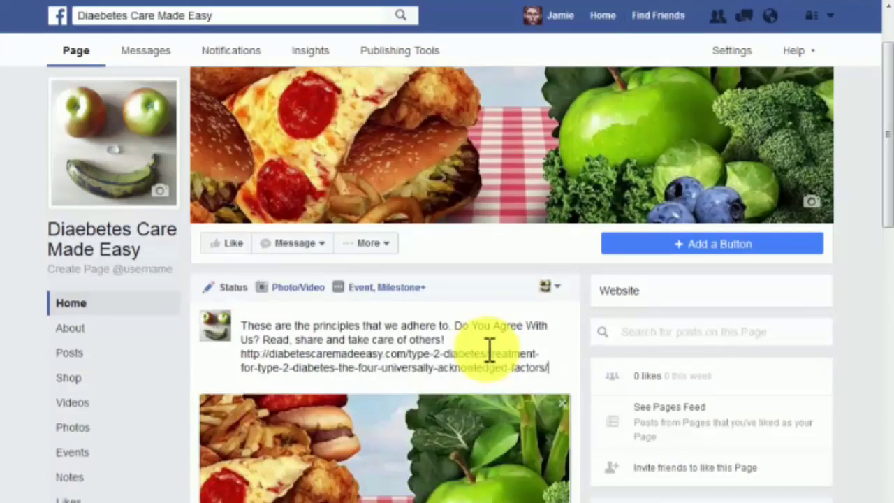
scroll(589, 350, "down", 2)
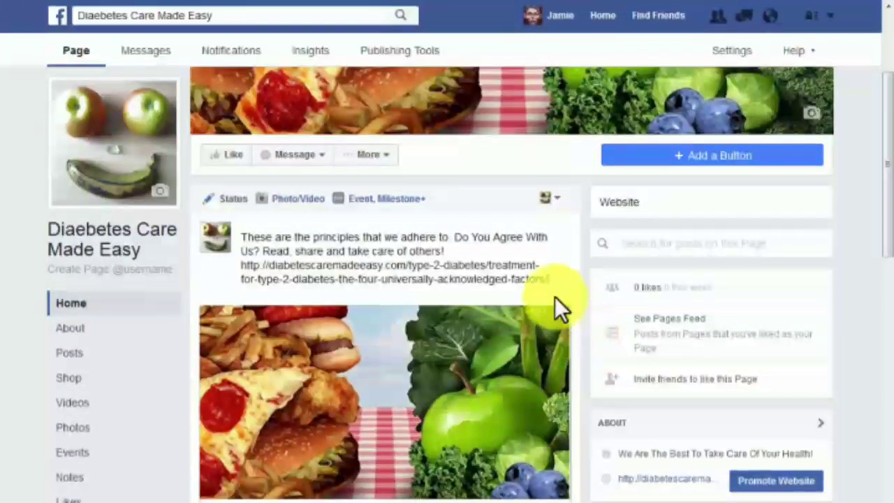
left_click_drag(555, 279, 244, 273)
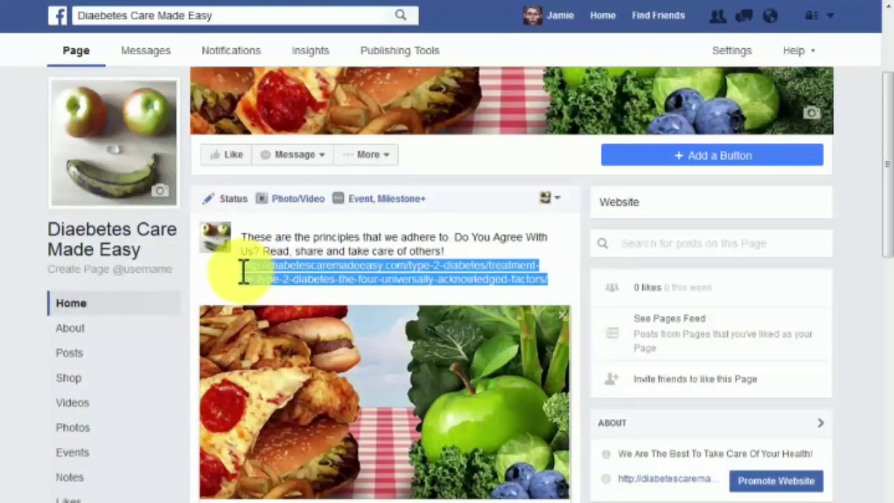
key("BackSpace")
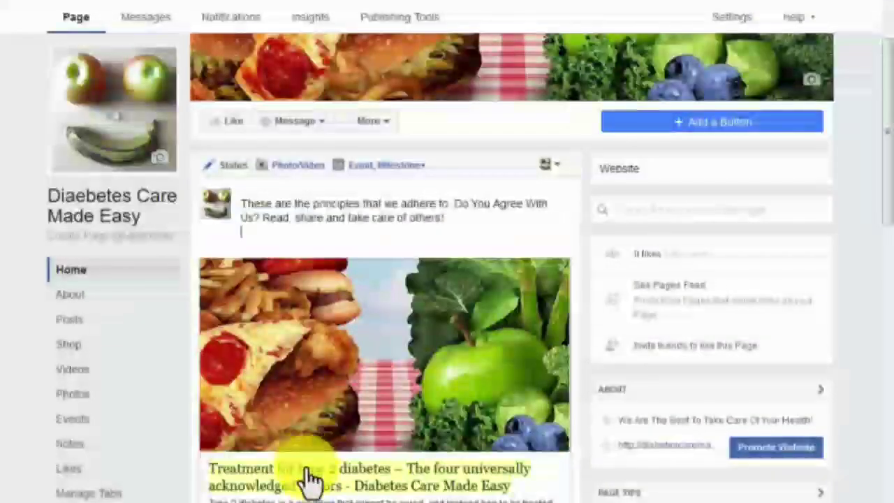
Change the link preview's title to "IMPORTANT READ: The four universally acknowledged factors - Diabetes Care Made Easy"
left_click(310, 479)
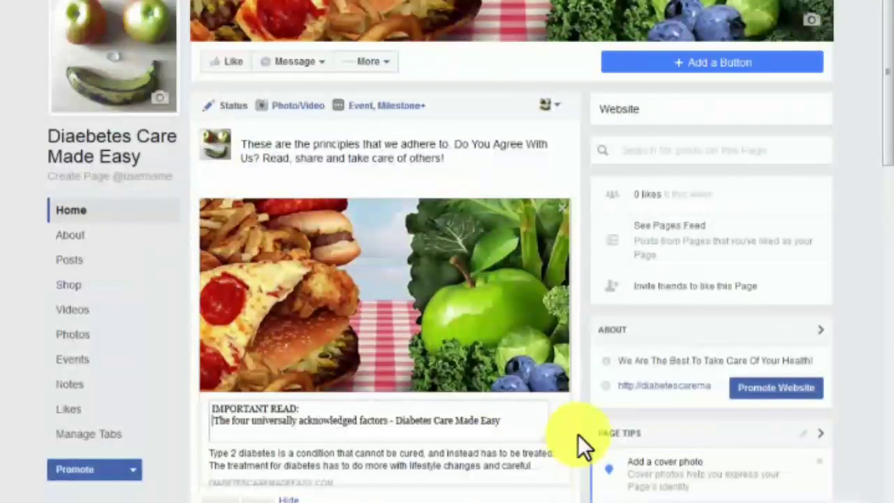
left_click(572, 434)
Check the publishing options of the finished link post on the Page and choose how to release it
scroll(571, 434, "down", 3)
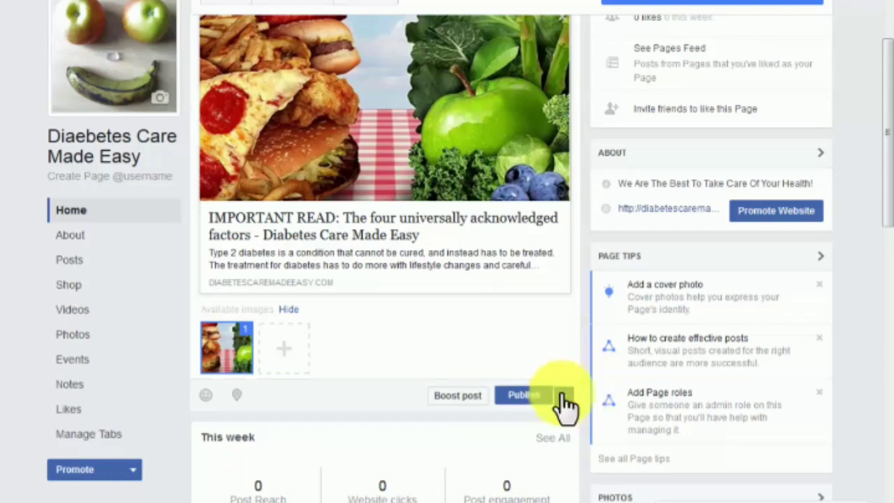
left_click(563, 396)
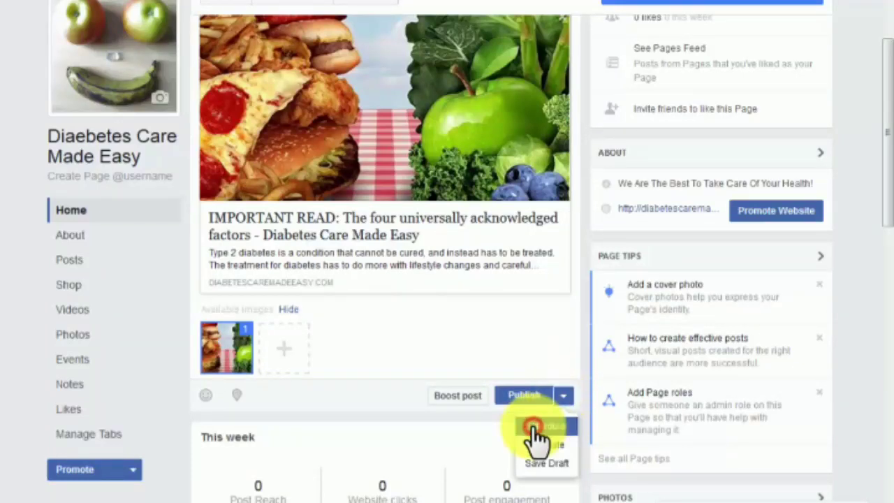
left_click(533, 427)
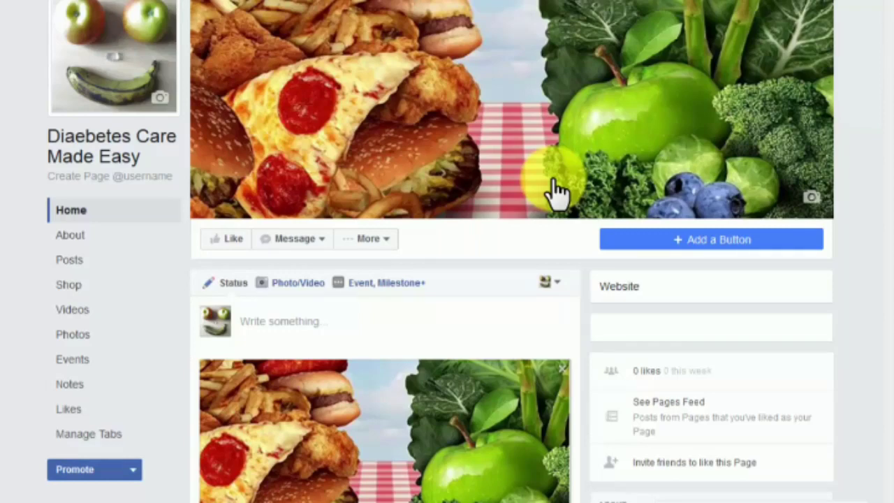
Leave the Page view without keeping the leftover post draft, and open the option to invite friends to like the Page
left_click(63, 234)
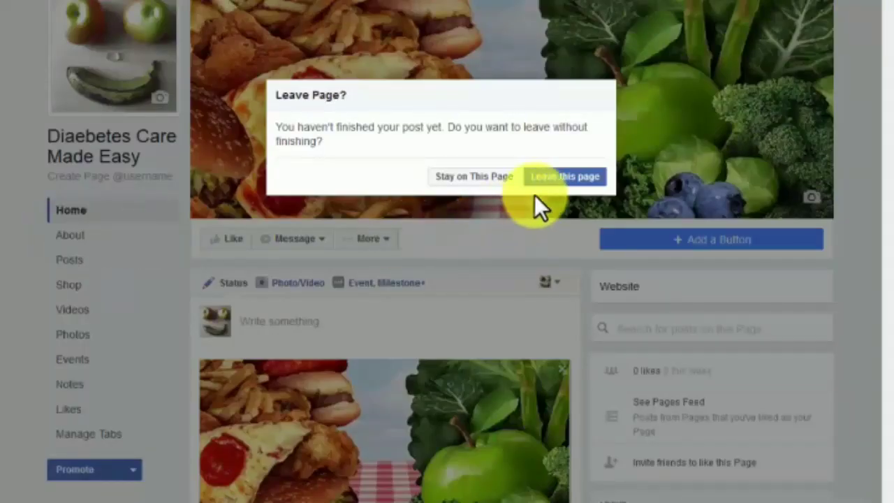
left_click(552, 179)
scroll(553, 179, "down", 3)
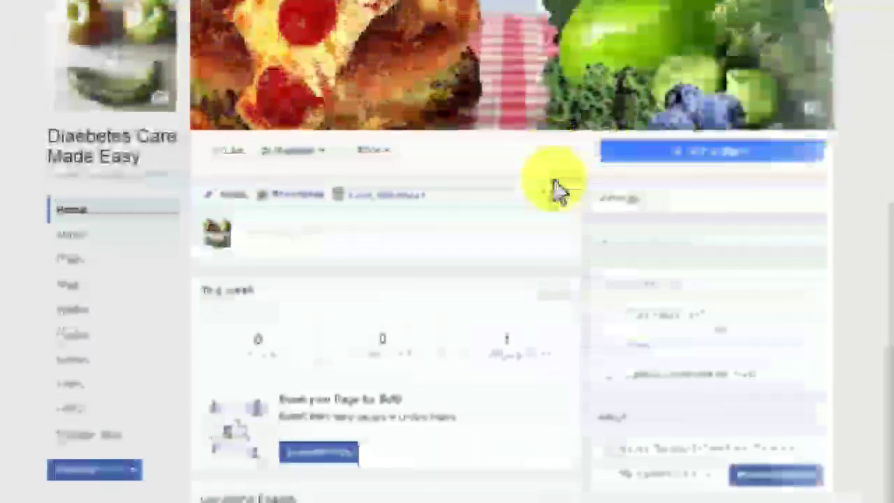
left_click(688, 377)
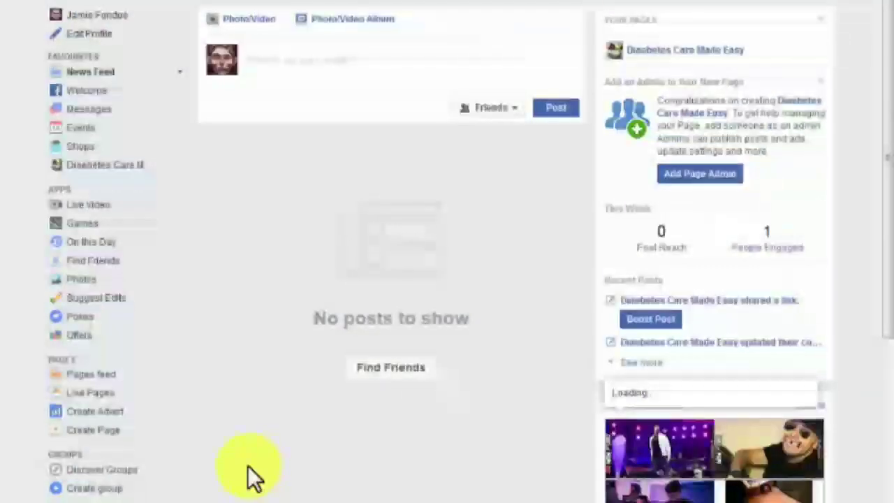
Start a new Facebook group named "Diabetes Care Made Easy"
left_click(82, 491)
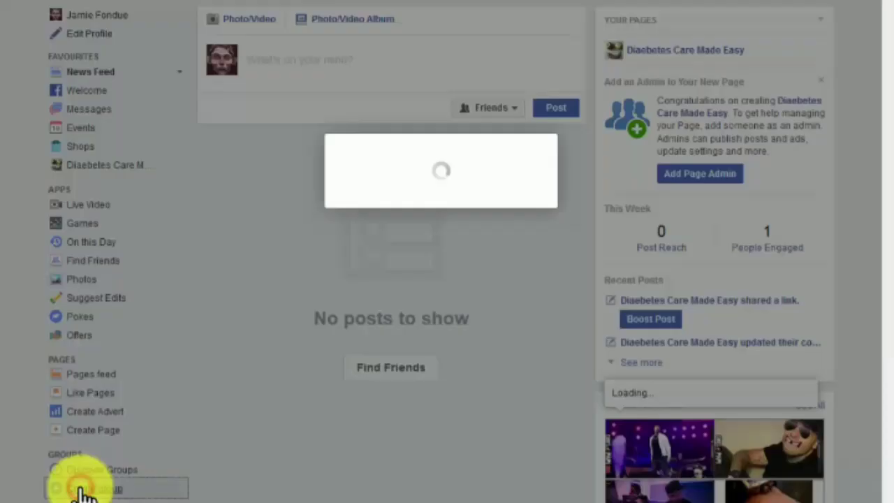
left_click(327, 257)
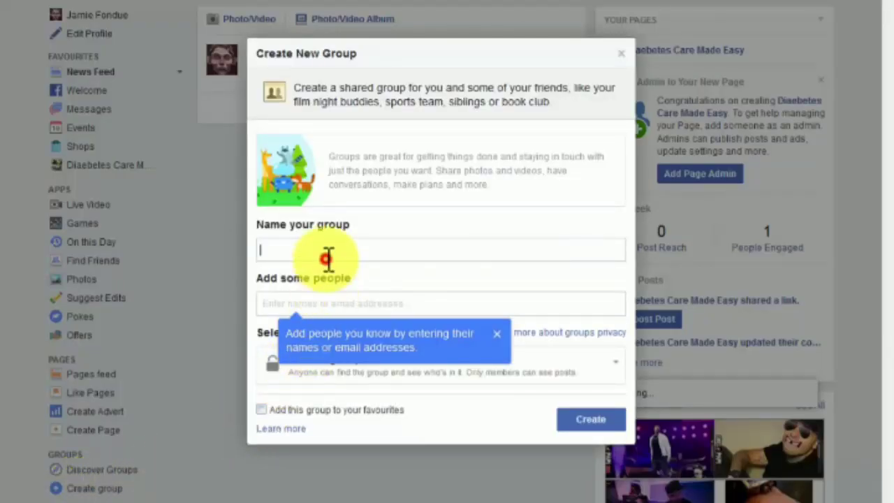
type("Diabetes Care Made Easy")
key("Tab")
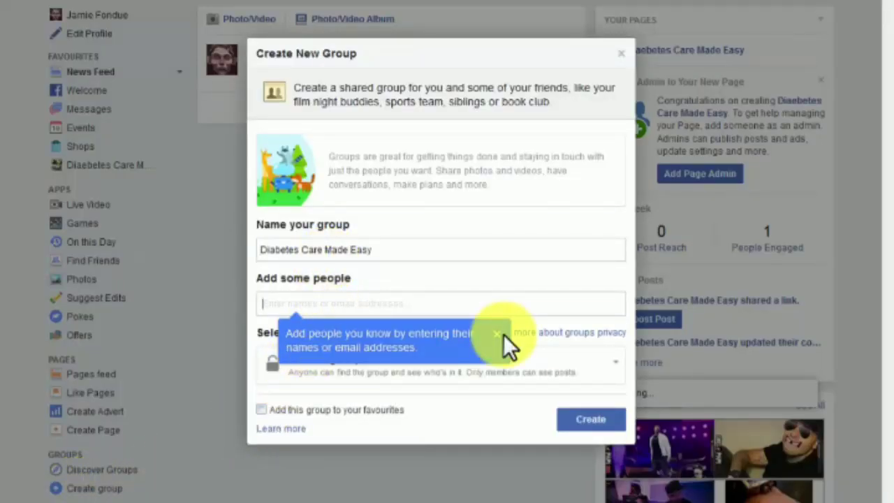
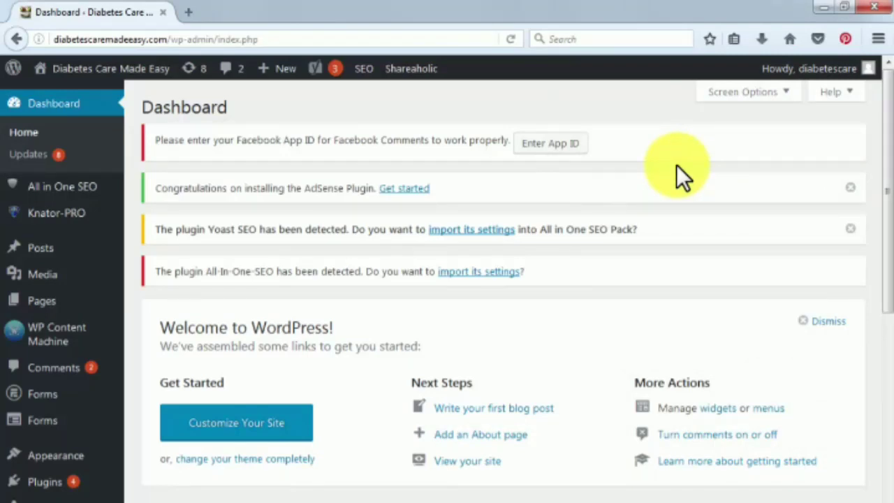
In the WordPress dashboard, create a new post titled "5 Life Hacks That No Diabetic Would Want To Miss!"
mouse_move(59, 255)
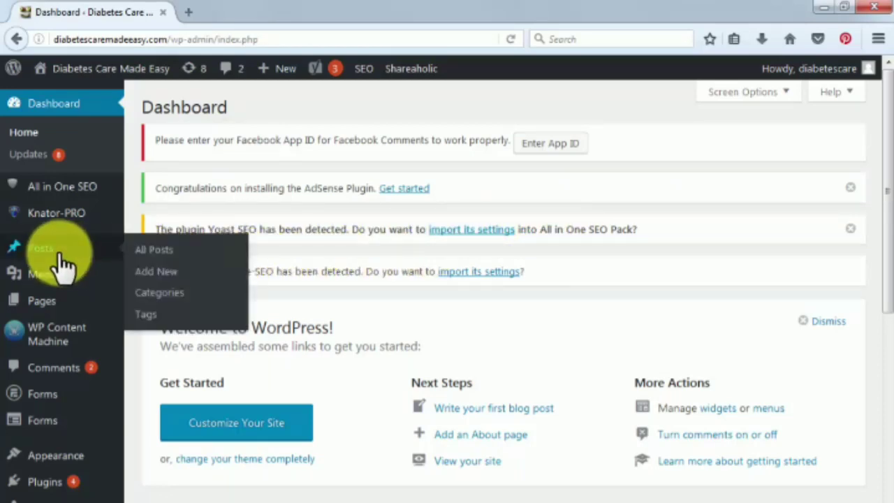
left_click(148, 272)
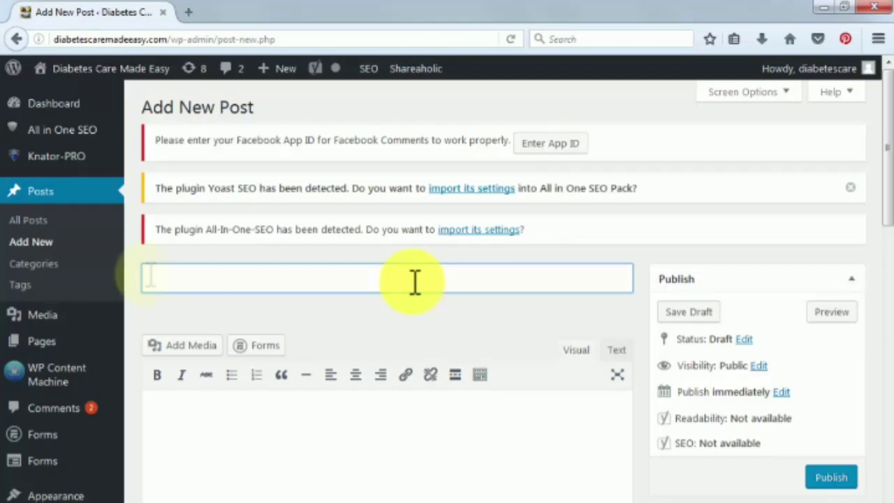
type("5 Life Hacks That No Diabetic Would Want To Miss!")
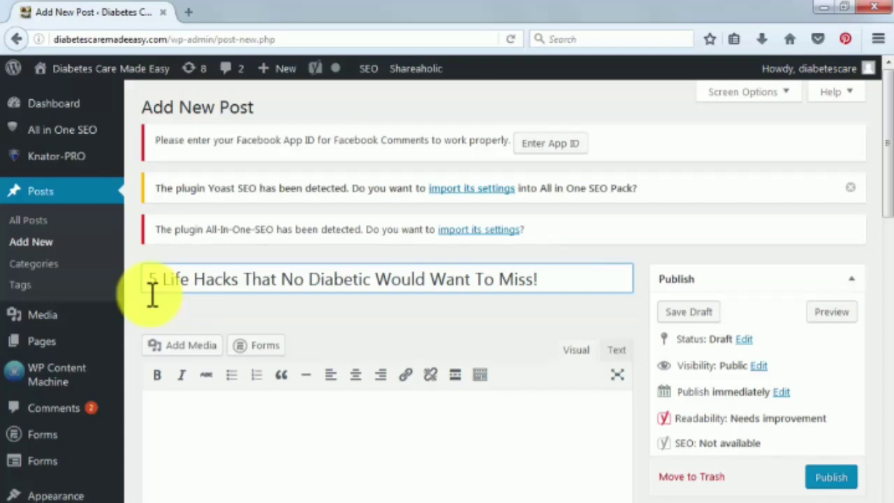
Set the fruit-face picture icon.png from the media library as the post's featured image
left_click(162, 345)
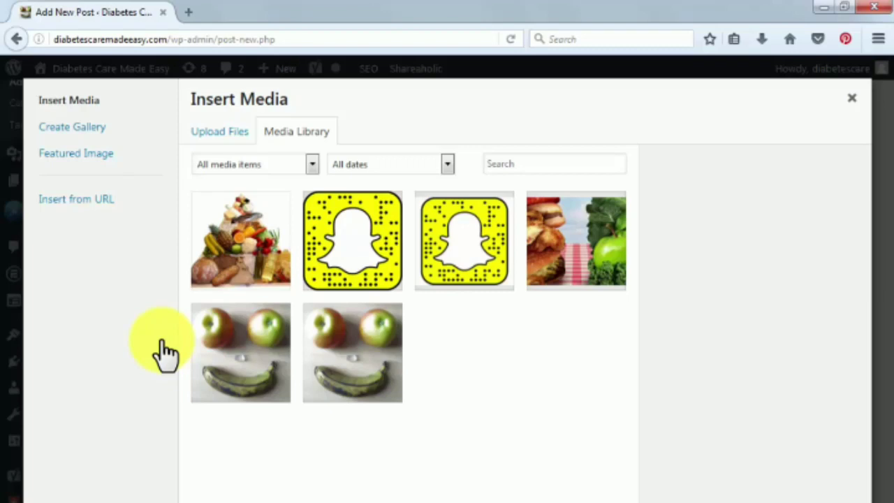
left_click(76, 155)
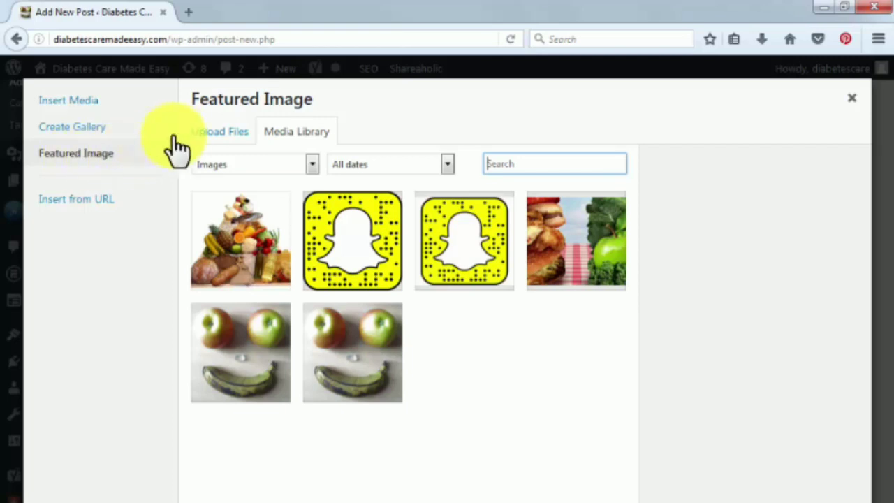
left_click(216, 136)
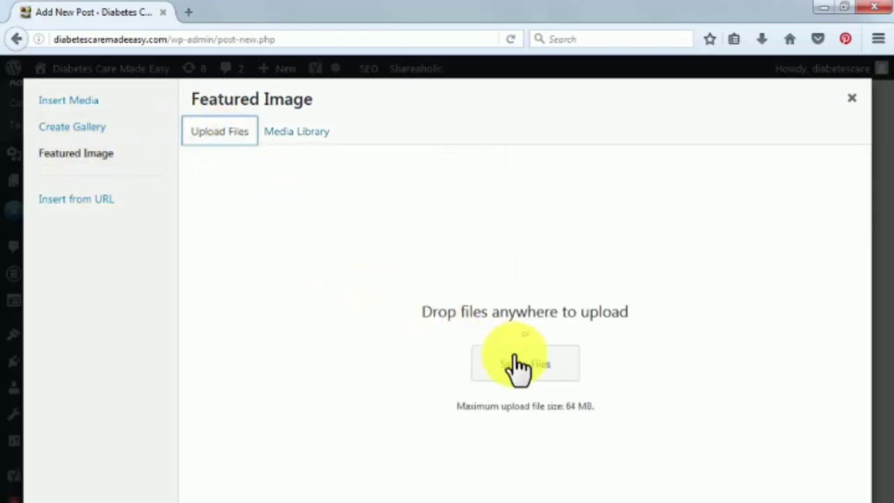
left_click(284, 136)
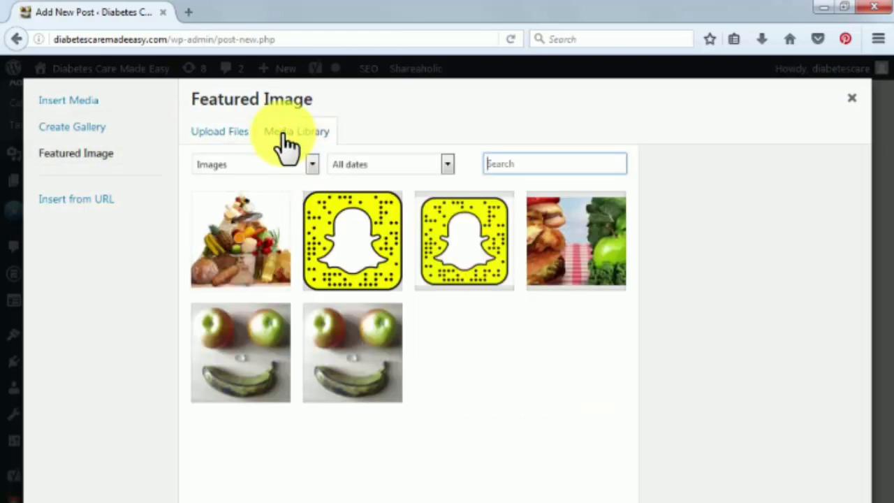
left_click(355, 358)
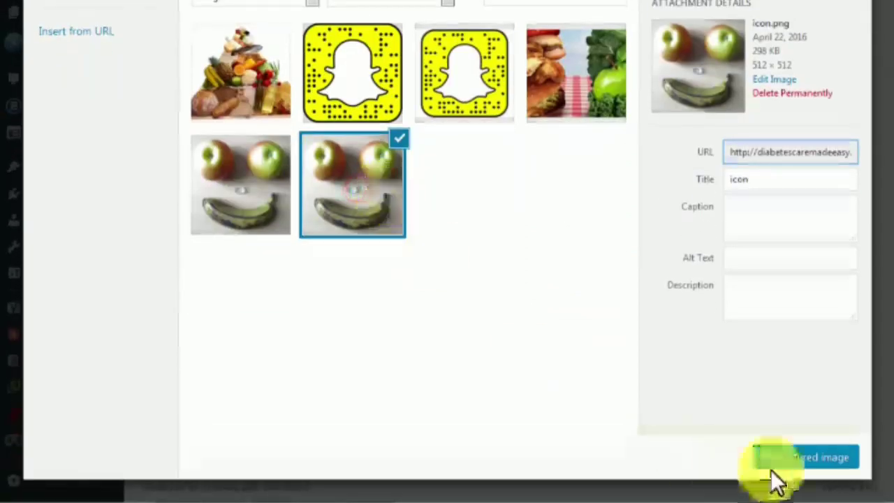
left_click(788, 464)
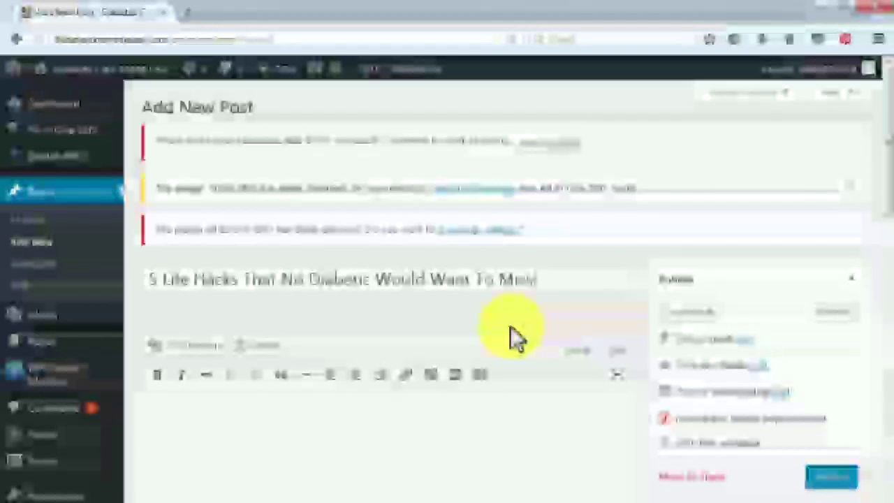
Start the post body in the HTML text view with "Hey guys," followed by the author's first name and "here"
left_click(612, 362)
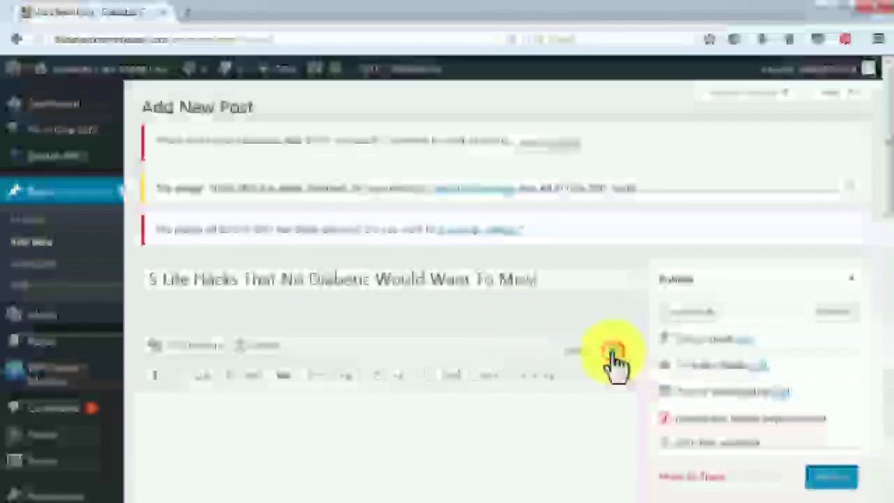
left_click(498, 423)
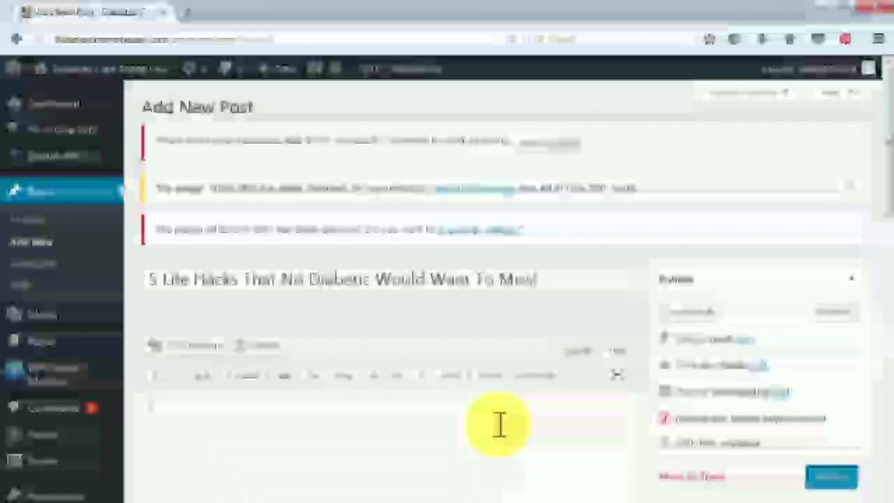
type("Hey there")
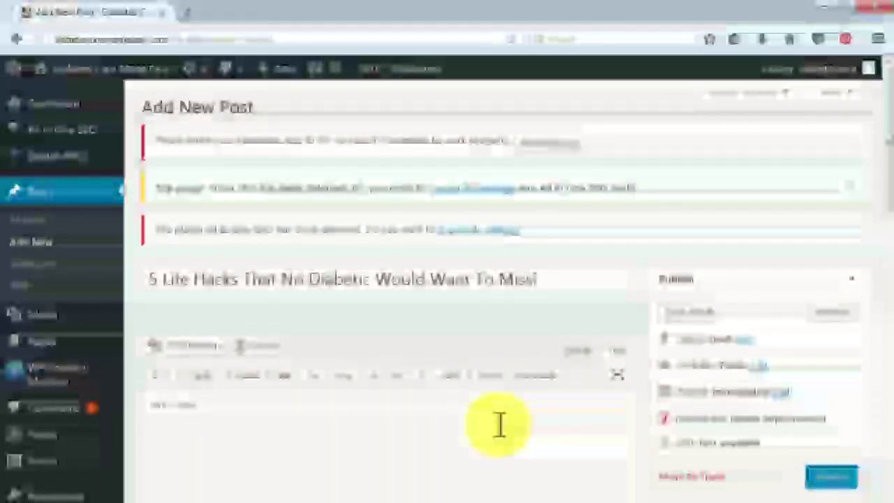
key("BackSpace")
key("BackSpace")
key("BackSpace")
key("BackSpace")
key("BackSpace")
type("guys")
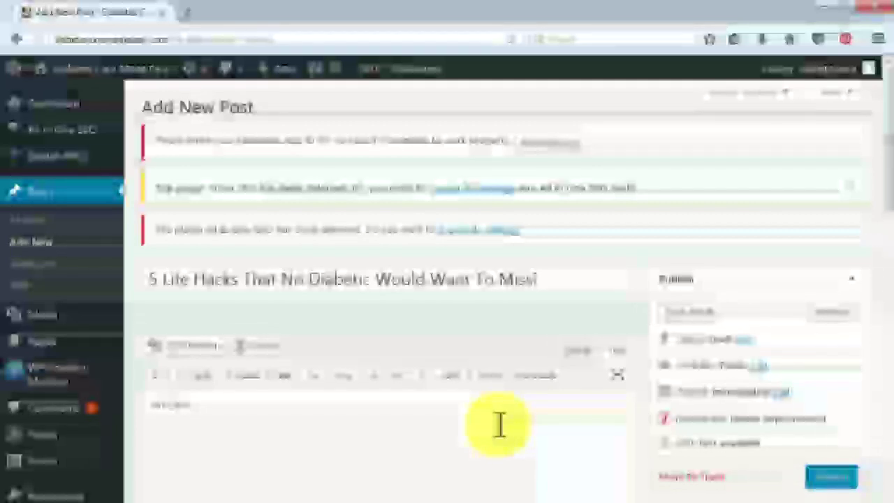
type(", Jordan here")
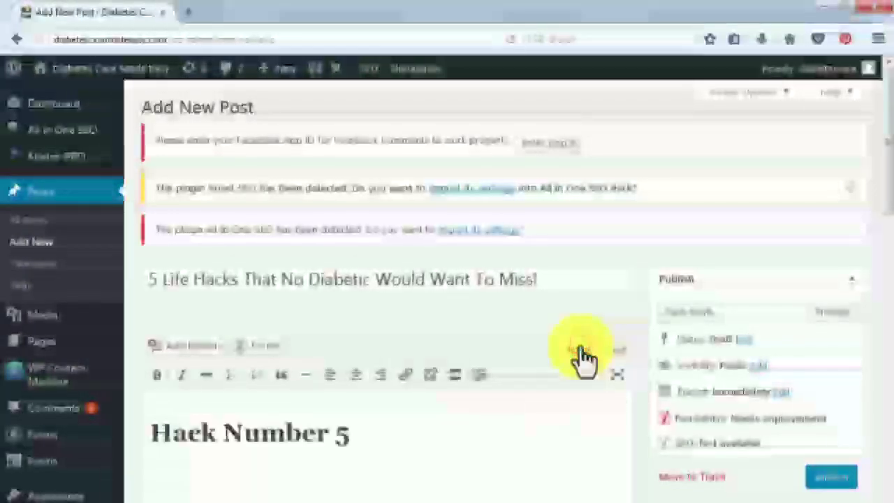
Complete the post's h1 headings in HTML, running from "Hack Number 5" down to "Hack Number 1", and return to the formatted view
left_click(614, 347)
scroll(523, 413, "down", 3)
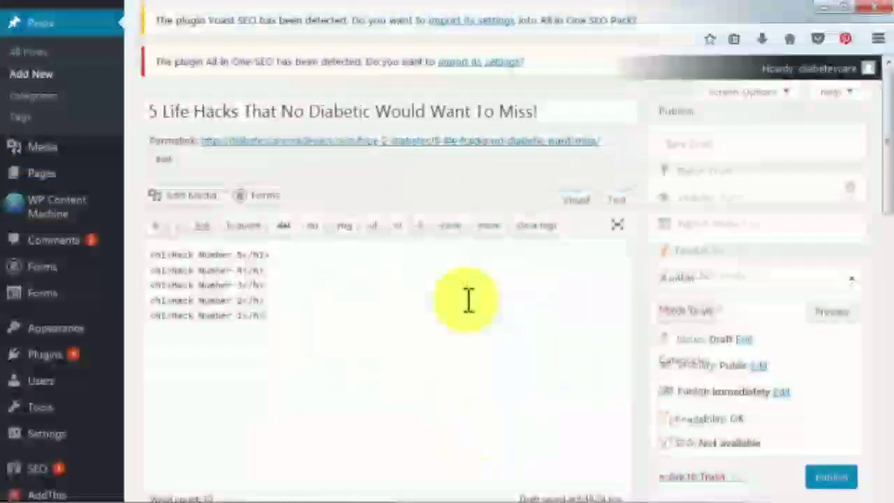
left_click(569, 202)
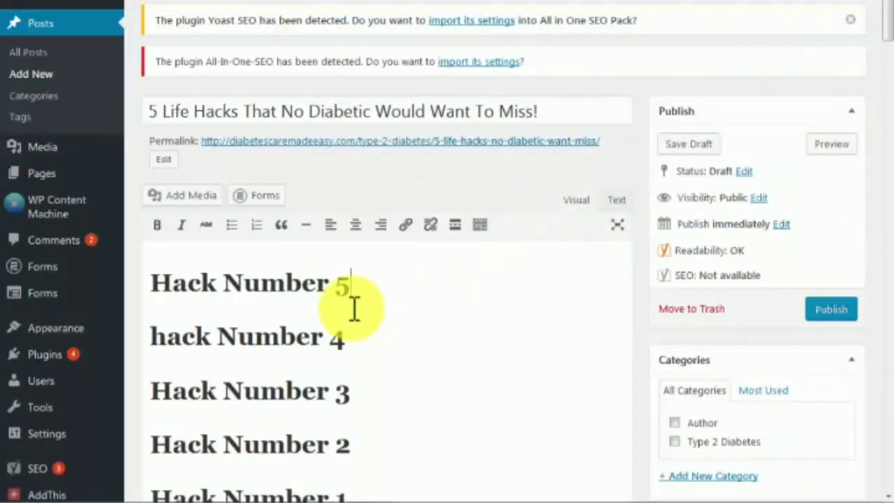
Insert the image mesogeiakidiatrofi2.jpg at Medium size on a new line below the "Hack Number 5" heading
key("Return")
left_click(190, 153)
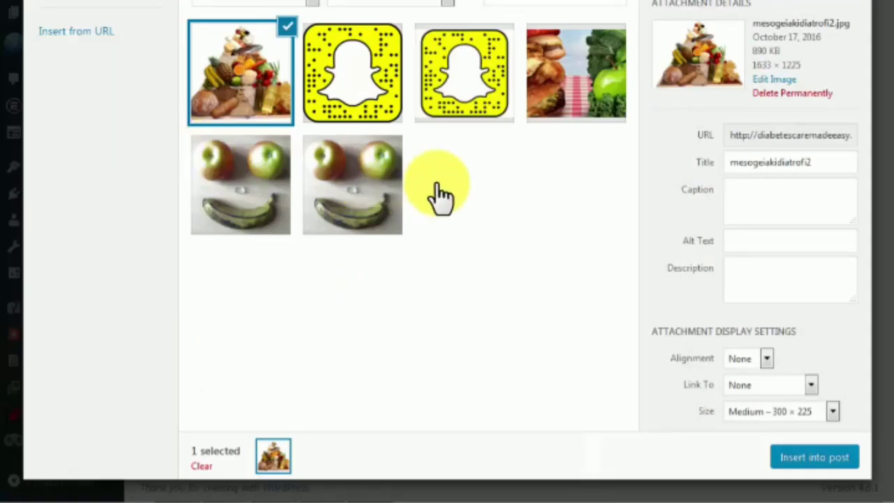
left_click(793, 456)
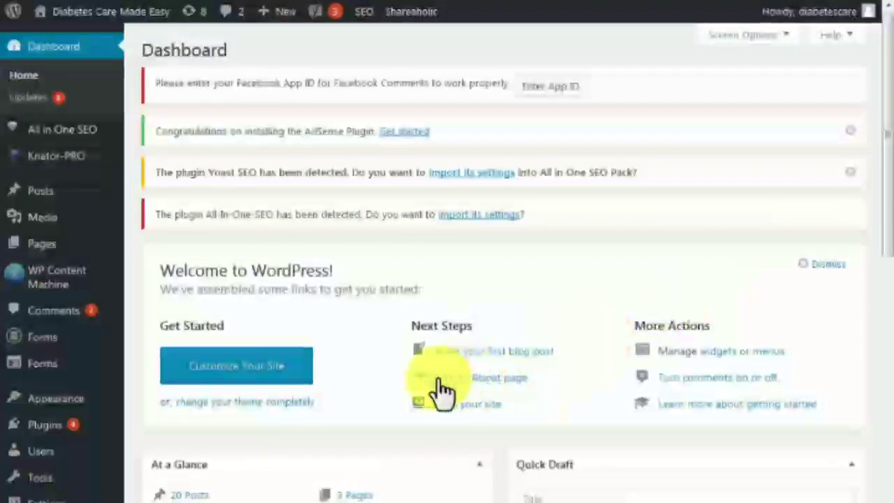
Find the OnePress Social Locker plugin by searching for "social locker", then install and activate it
mouse_move(70, 439)
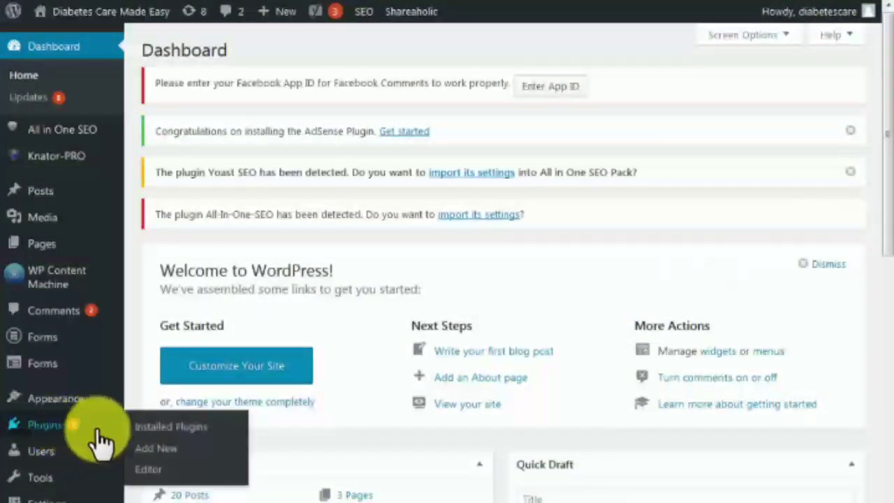
left_click(149, 446)
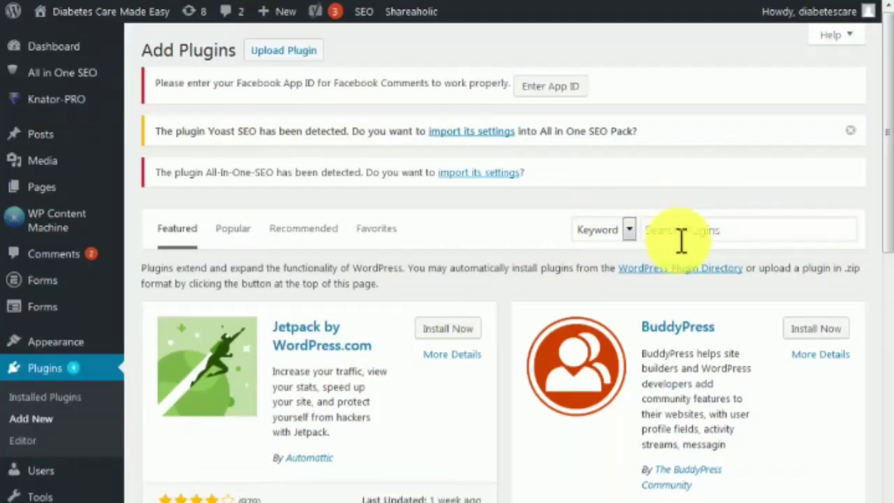
left_click(679, 233)
type("social locker")
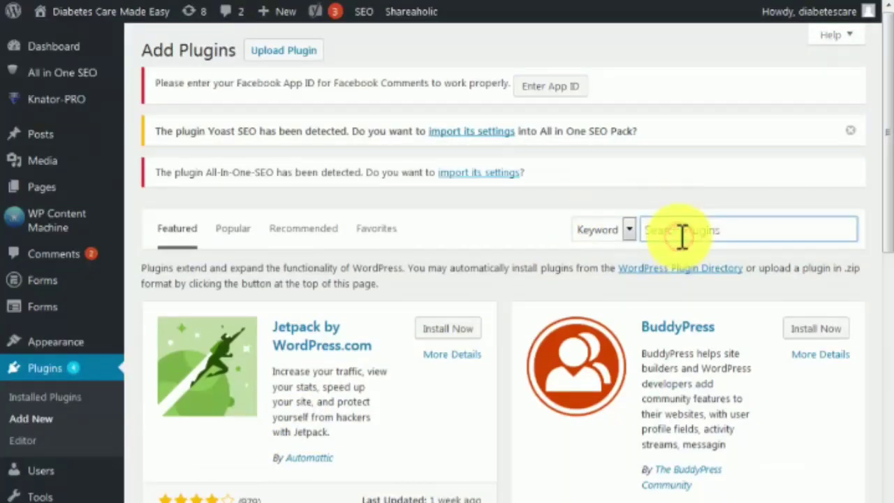
left_click(458, 309)
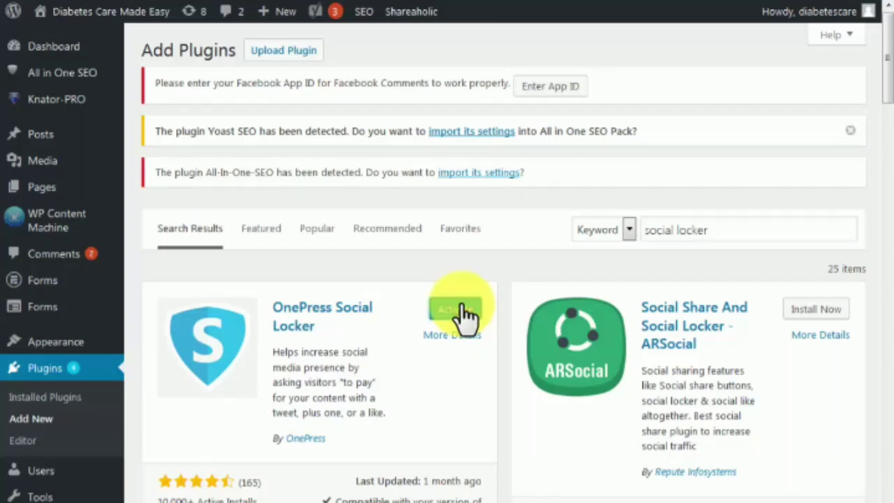
left_click(458, 311)
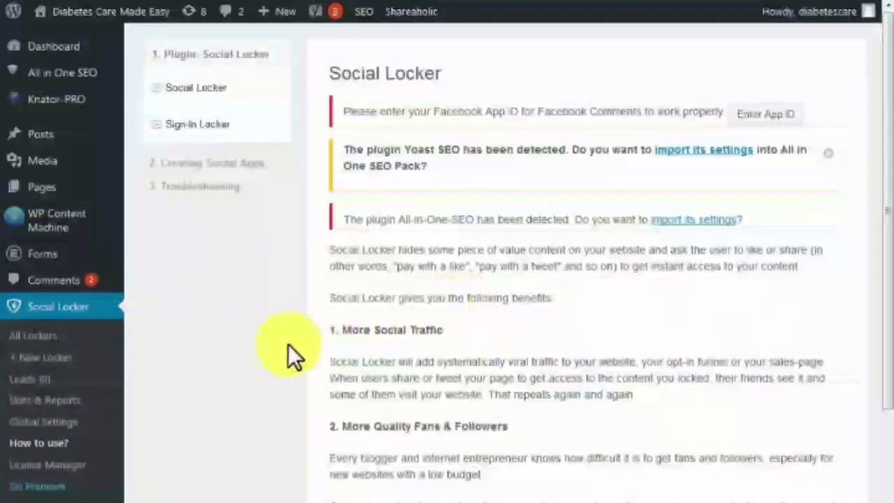
Create a new Social Locker item titled "Locked Content 1" and review its basic options and preview
left_click(43, 357)
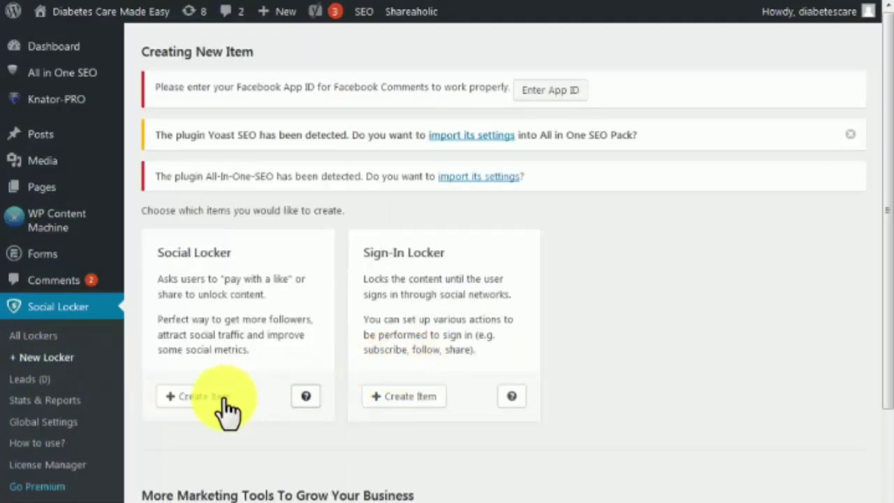
left_click(202, 398)
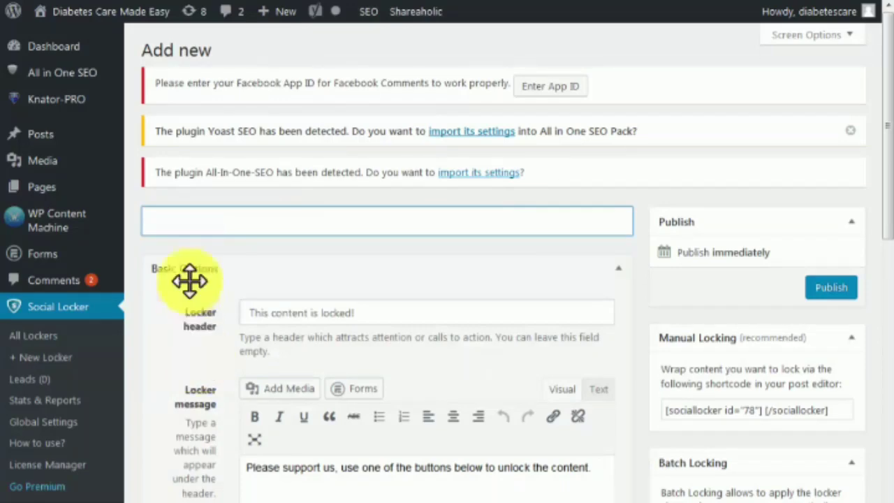
type("Locked Content 1")
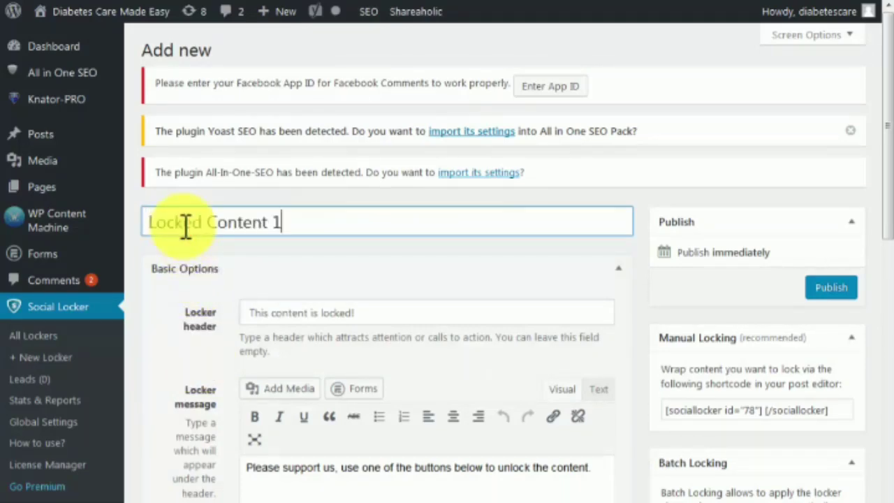
scroll(230, 335, "down", 3)
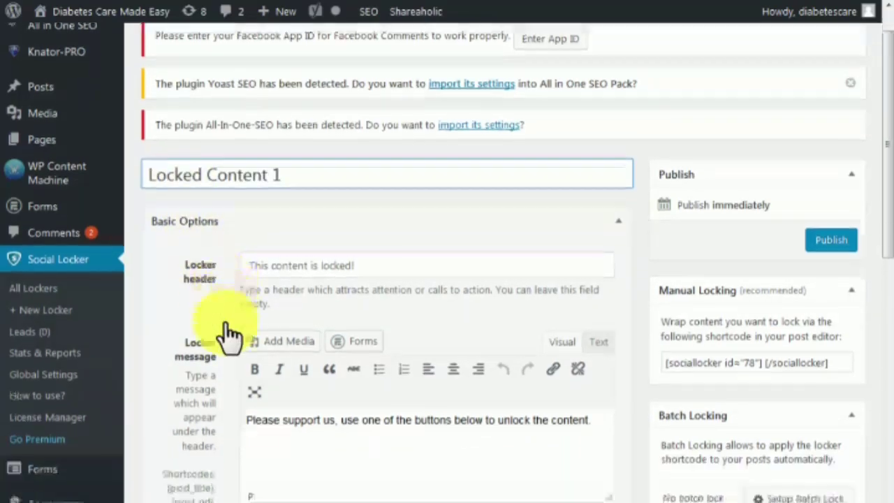
scroll(225, 326, "down", 5)
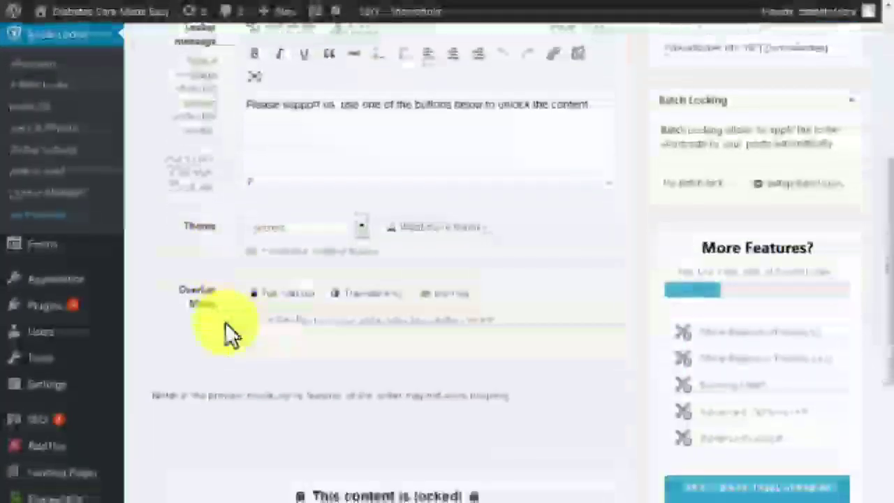
scroll(225, 322, "down", 2)
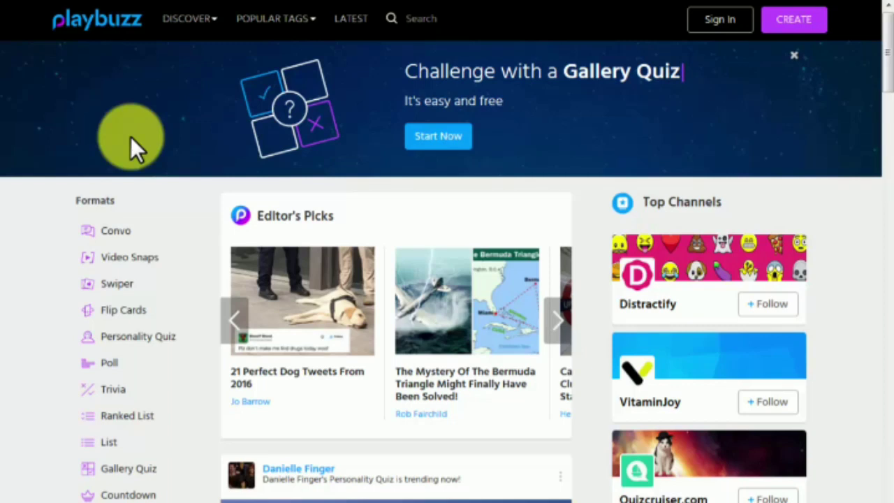
On Playbuzz, sign up for an account with the full name, email address and a confirmed account password
left_click(723, 19)
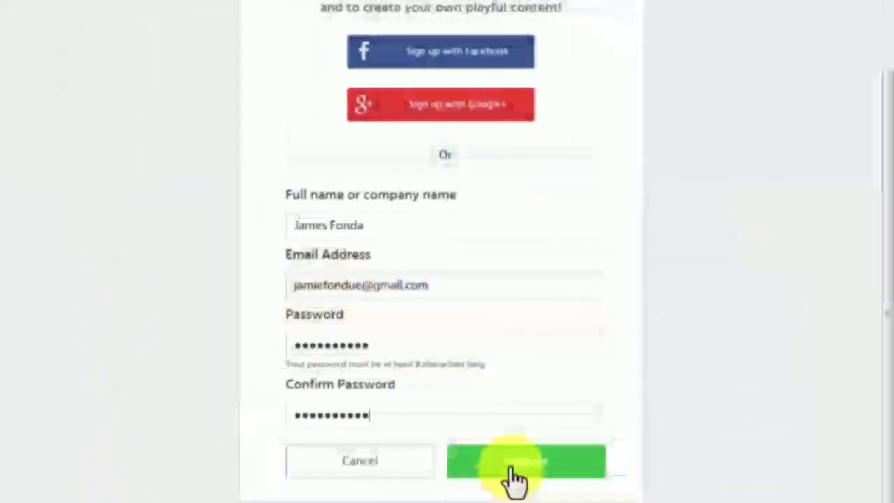
left_click(512, 473)
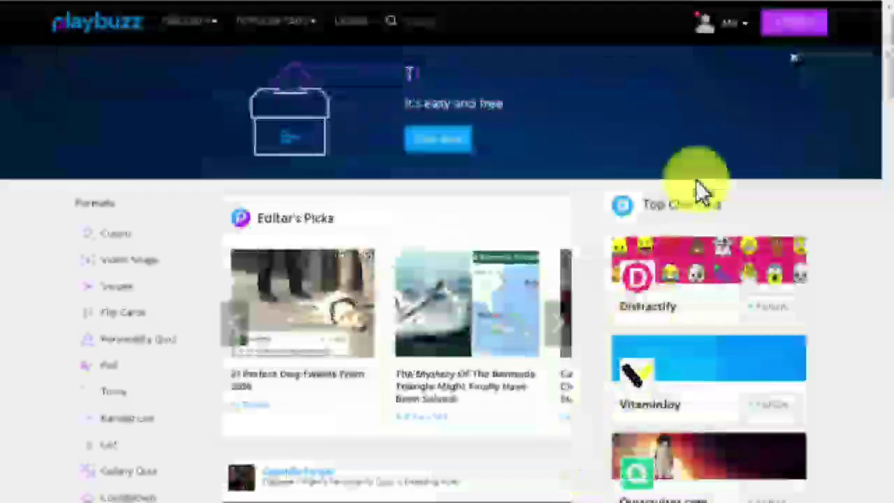
Choose a format for a new Playbuzz item and publish it with the title "How much do you know your food?"
left_click(789, 22)
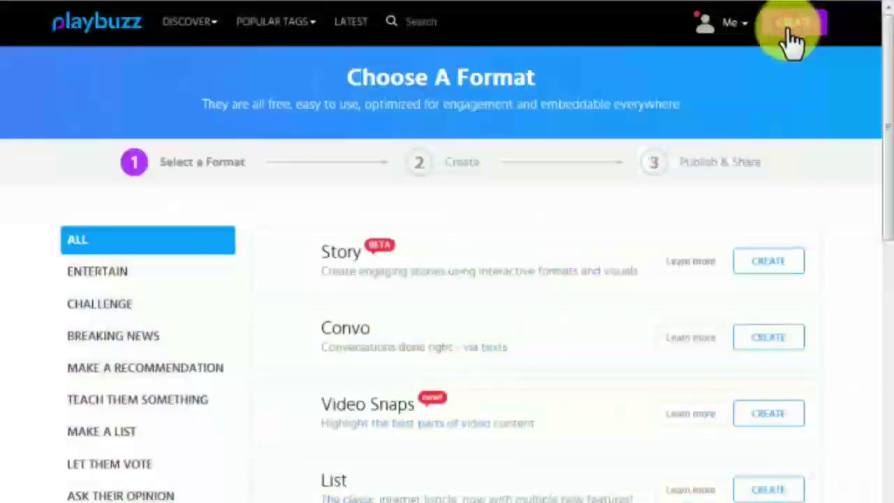
scroll(806, 258, "down", 9)
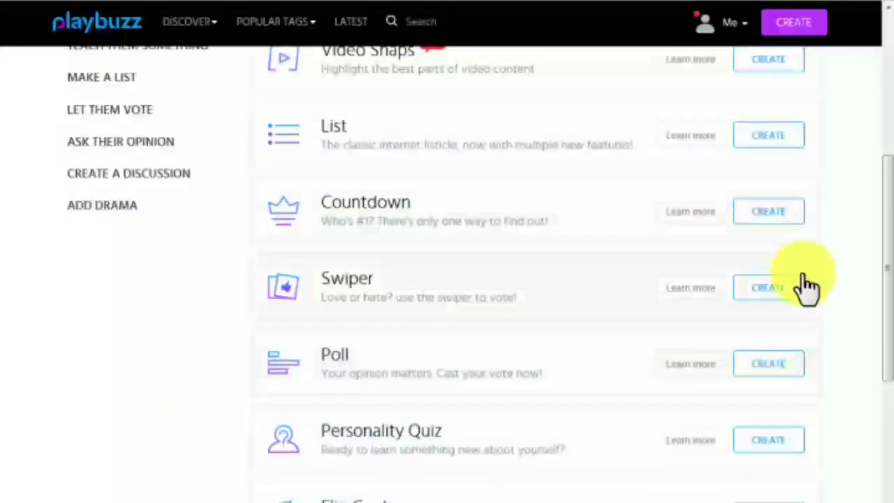
left_click(777, 190)
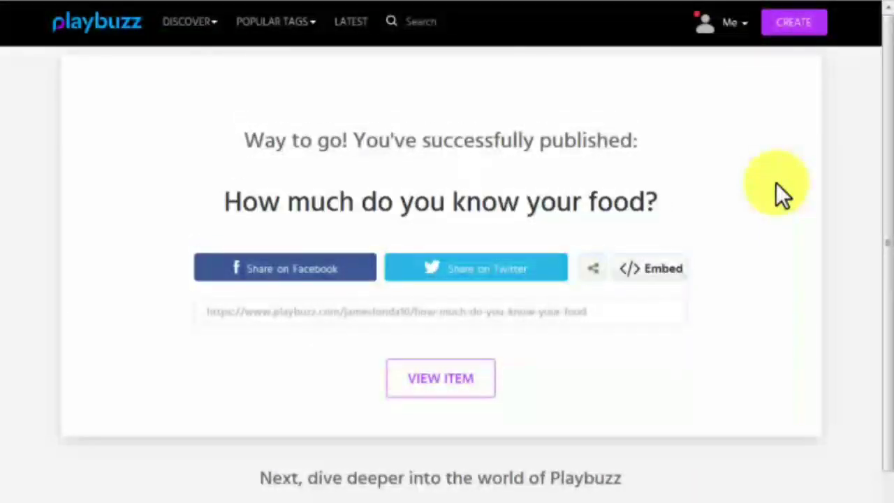
Copy the Playbuzz item's embed code and paste it into the HTML of a new WordPress post titled "How Well Do You Know Your Food?"
left_click(662, 269)
left_click_drag(580, 250, 285, 189)
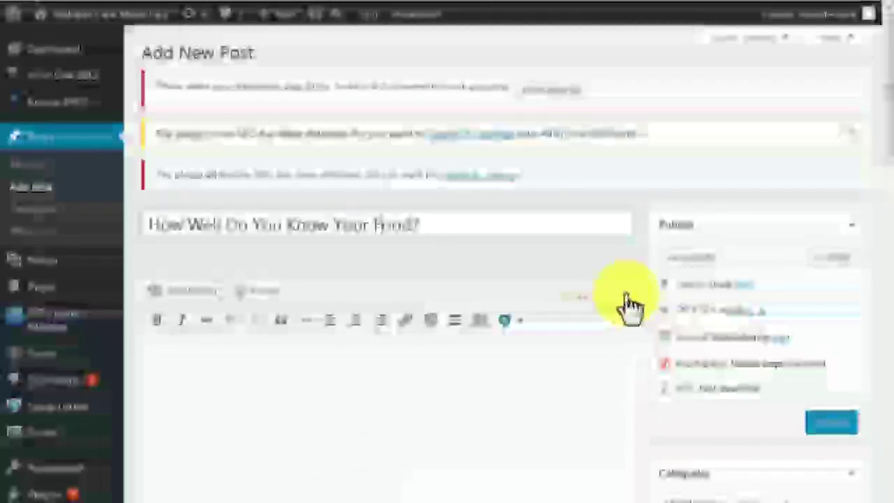
left_click(629, 299)
left_click(485, 384)
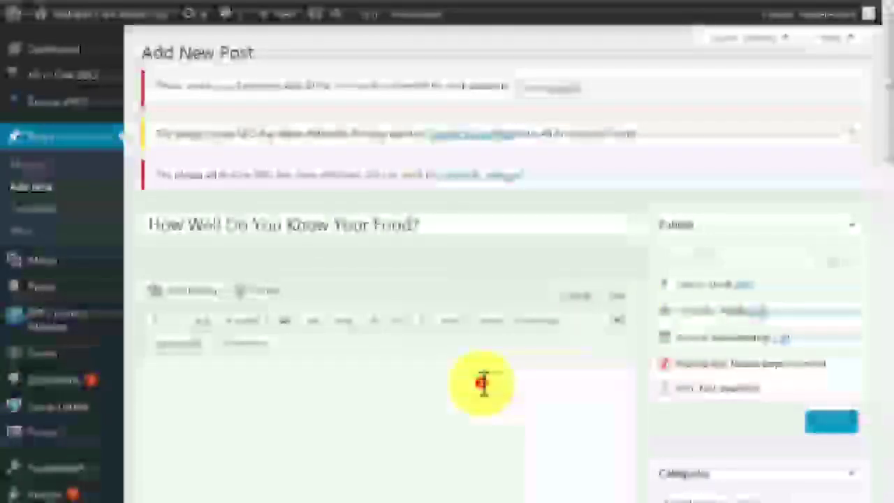
key("ctrl+v")
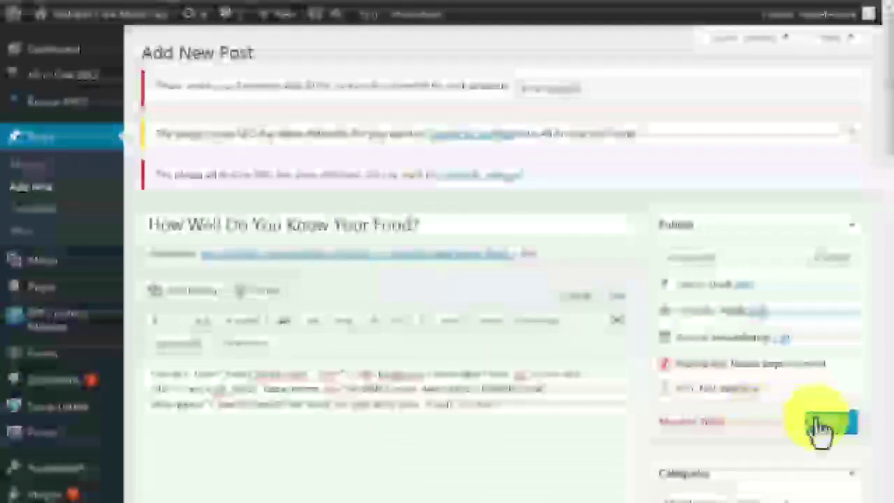
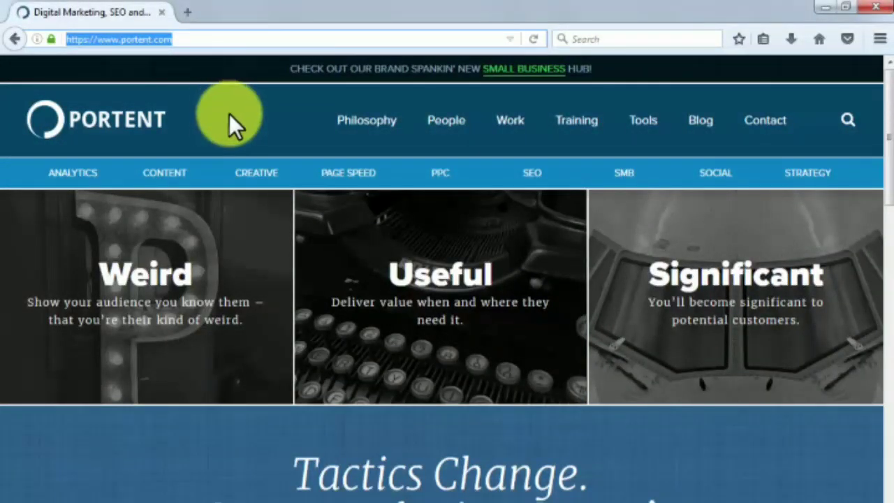
Open the Portent Content Idea Generator from the Portent site's marketing tools
left_click(641, 128)
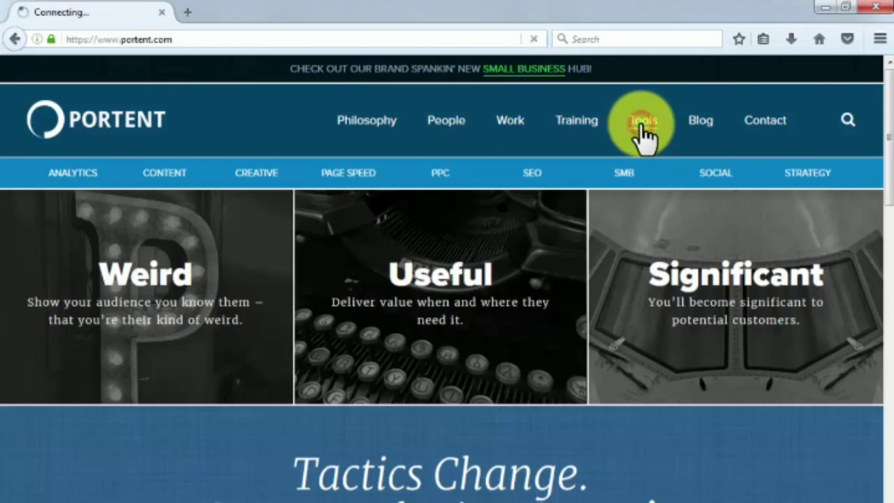
scroll(642, 129, "down", 3)
scroll(646, 136, "down", 4)
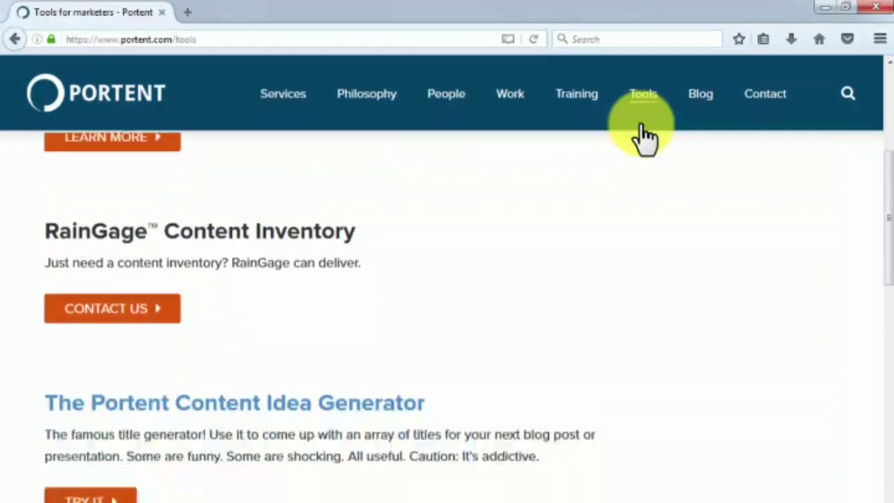
left_click(112, 492)
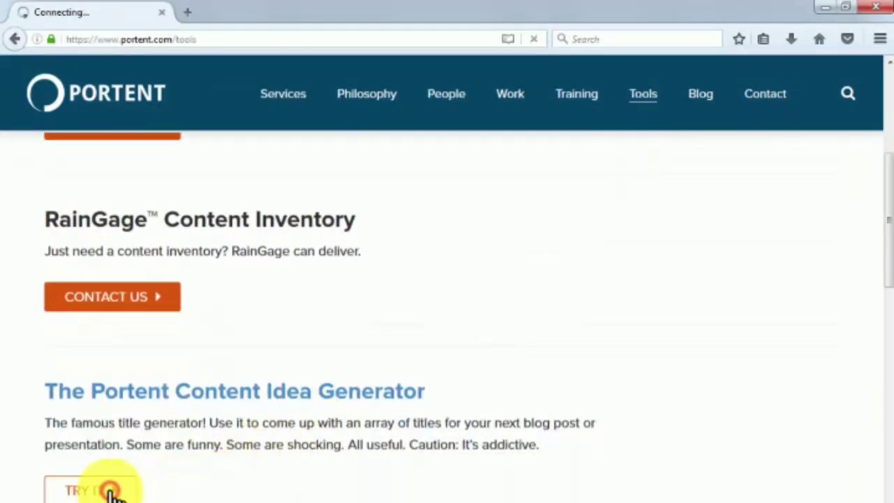
scroll(523, 467, "down", 2)
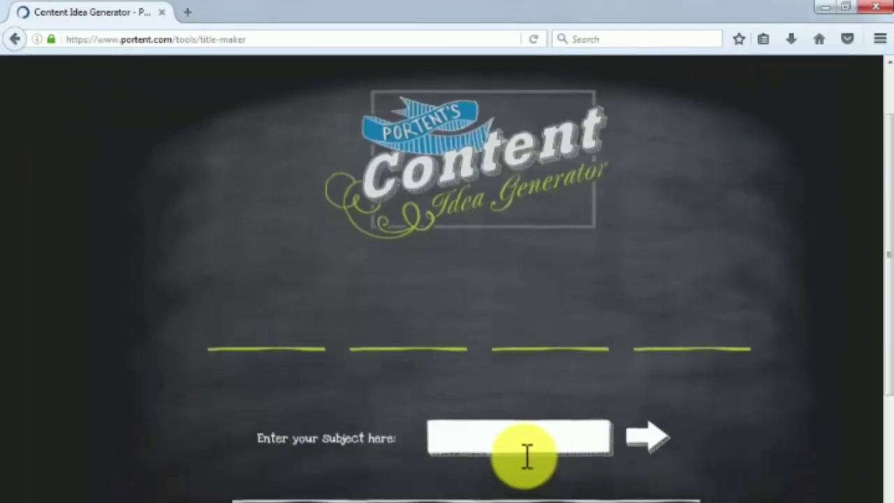
Generate a content title idea for a subject about how to handle health related concerns
left_click(524, 442)
type("o handle health related concern")
left_click(643, 447)
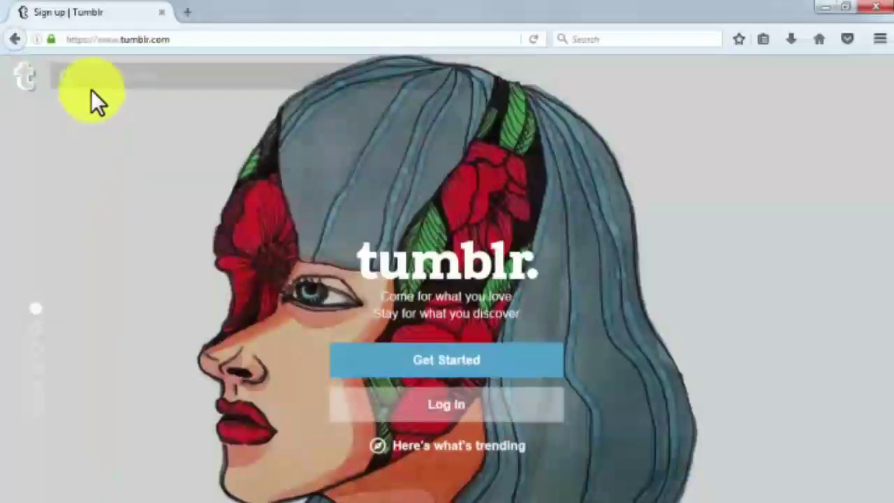
Search Tumblr for "food", enlarge the sliced pizza photo and bring up its image options
left_click(88, 72)
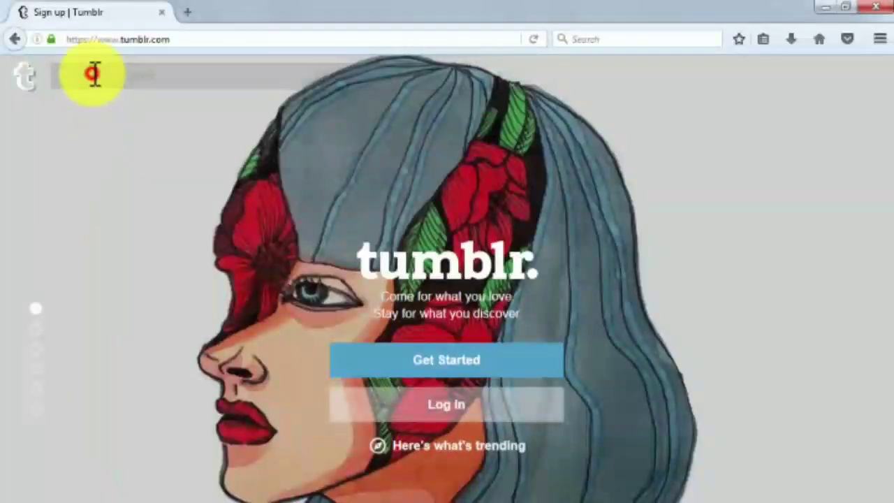
type("food")
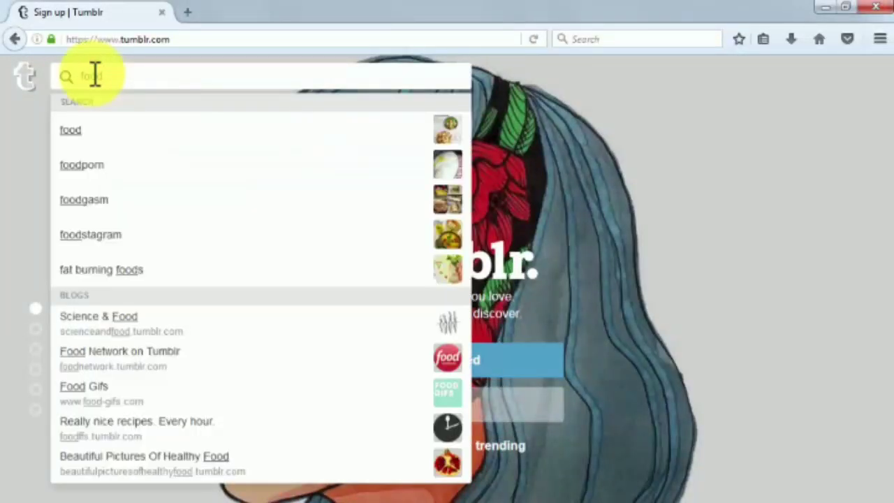
left_click(87, 131)
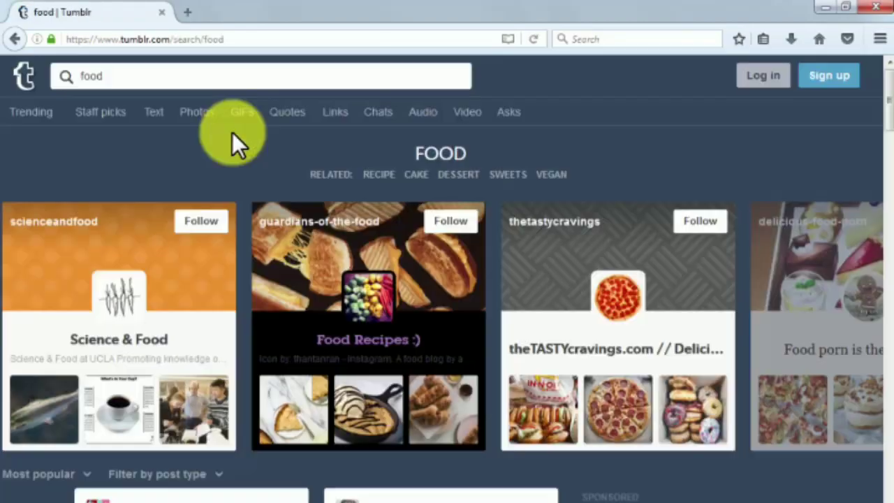
scroll(232, 132, "down", 10)
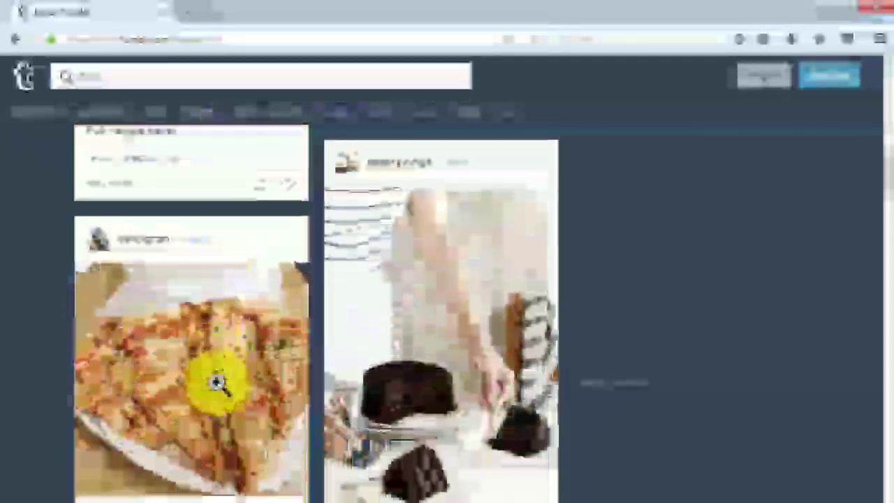
left_click(216, 379)
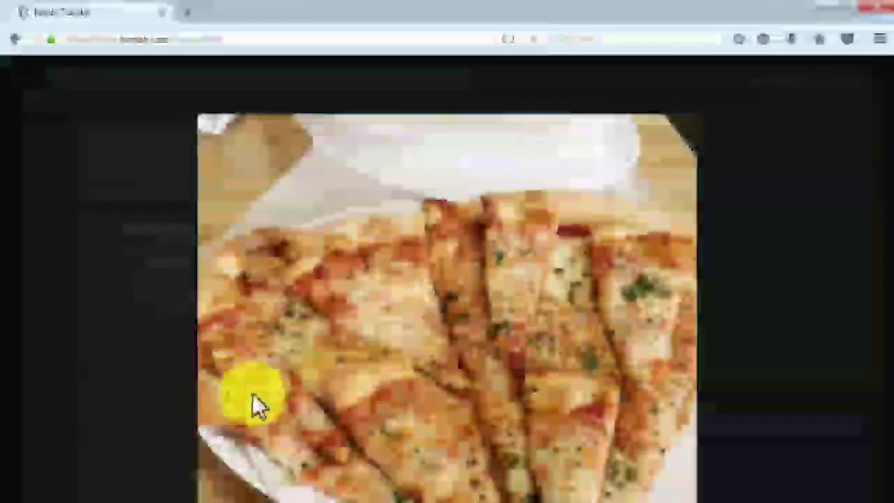
right_click(400, 395)
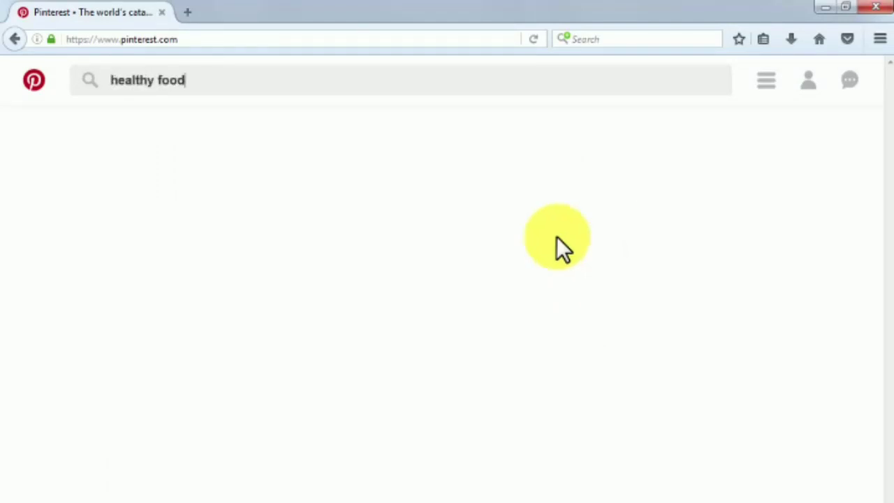
Search Pinterest for "healthy food", open the stuffed avocado pin and bring up its image options
key("Return")
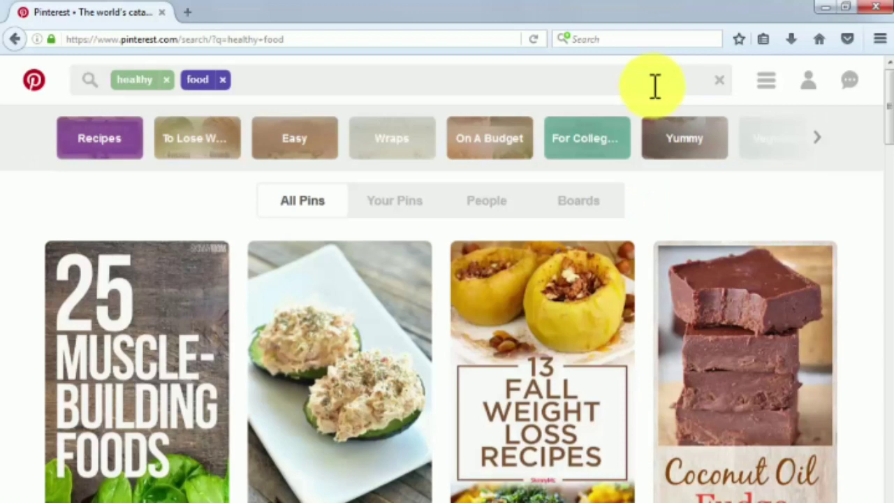
left_click(320, 363)
right_click(398, 459)
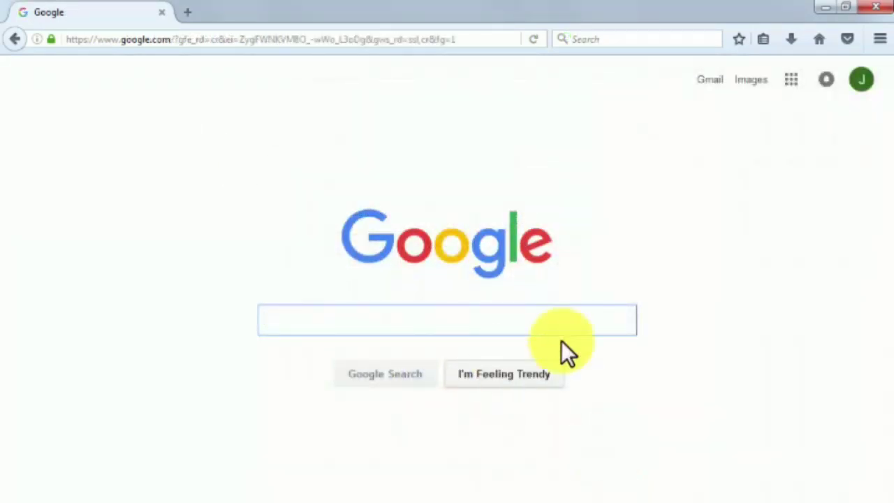
Search Google Images for "healthy food", preview the heart-shaped fruit and vegetable picture and bring up its image options
left_click(752, 81)
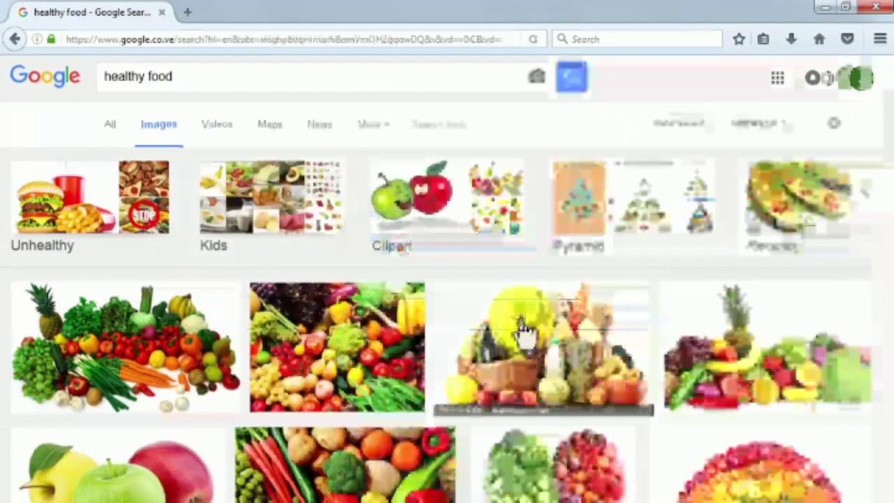
scroll(522, 332, "down", 5)
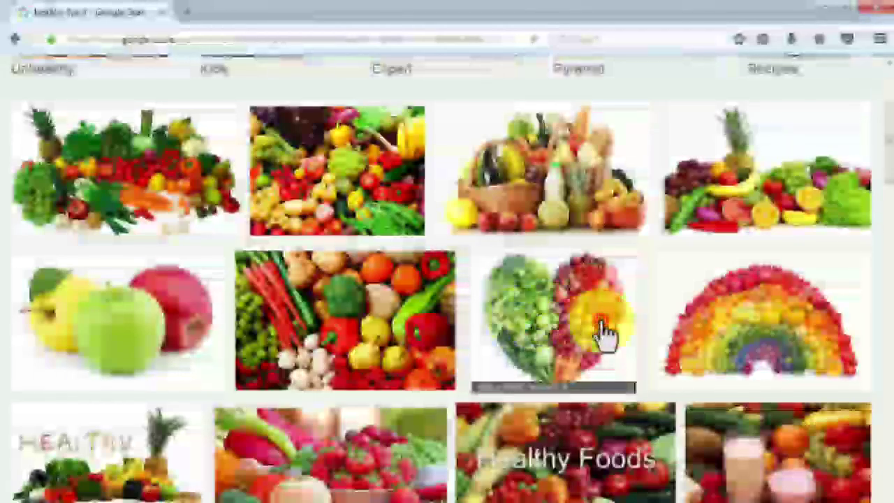
left_click(605, 334)
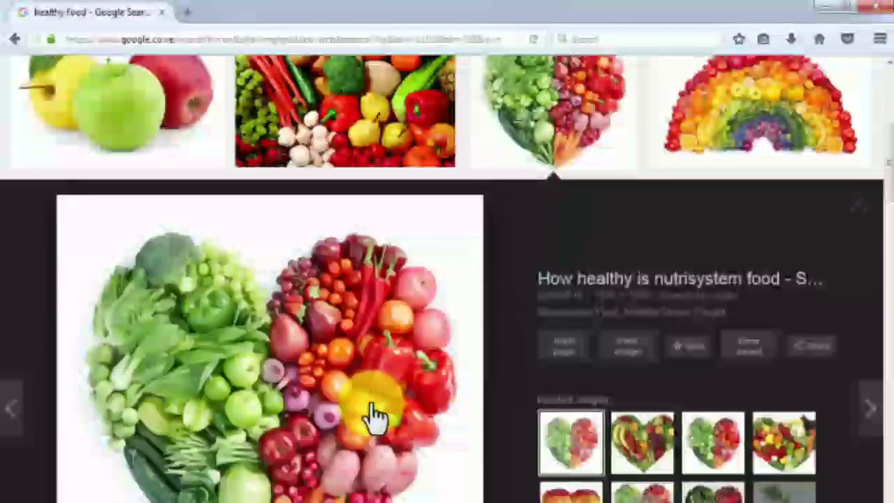
right_click(374, 413)
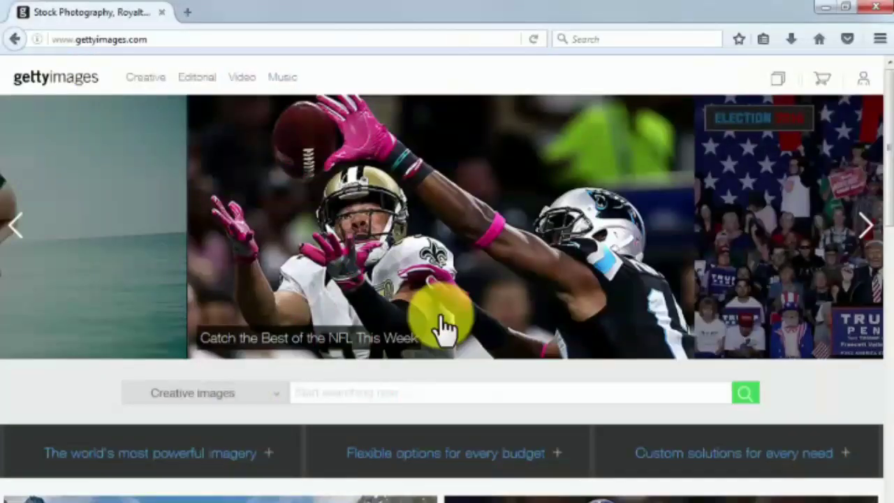
Browse the featured slides and image collections on the Getty Images home page, then open the account options
left_click(865, 227)
left_click(865, 229)
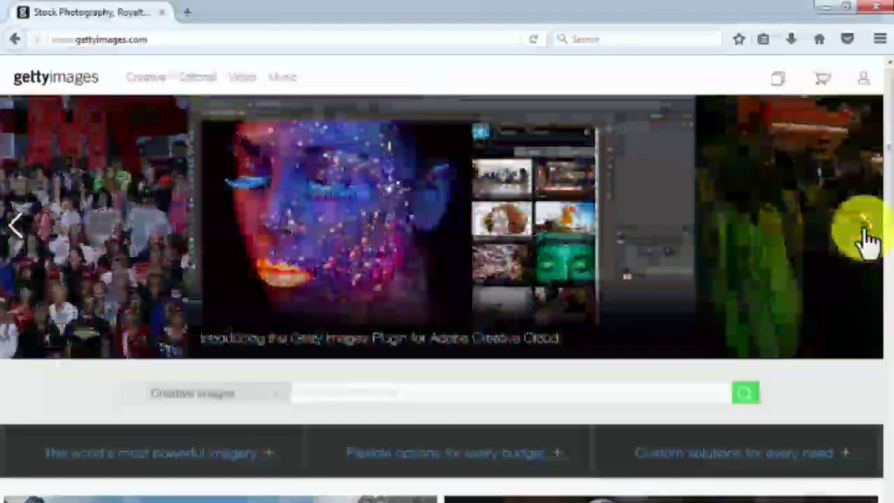
left_click(865, 229)
left_click(865, 229)
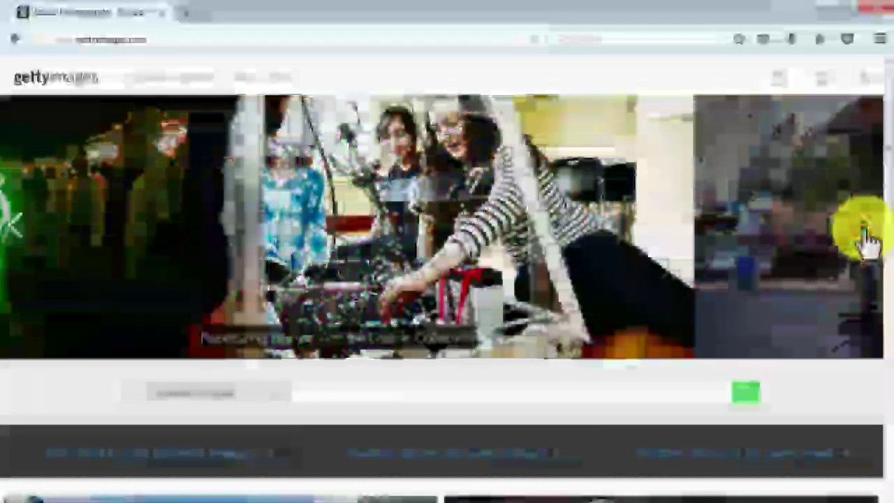
left_click(864, 237)
scroll(593, 464, "down", 5)
scroll(593, 464, "down", 8)
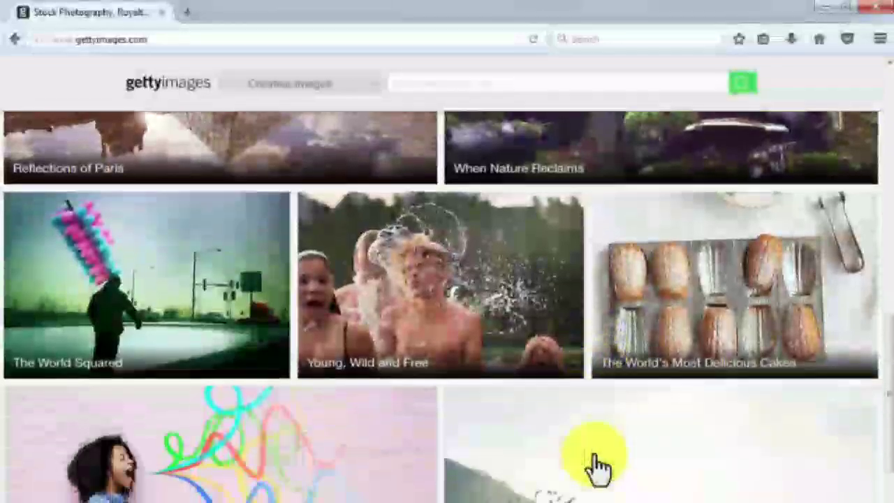
scroll(593, 465, "down", 7)
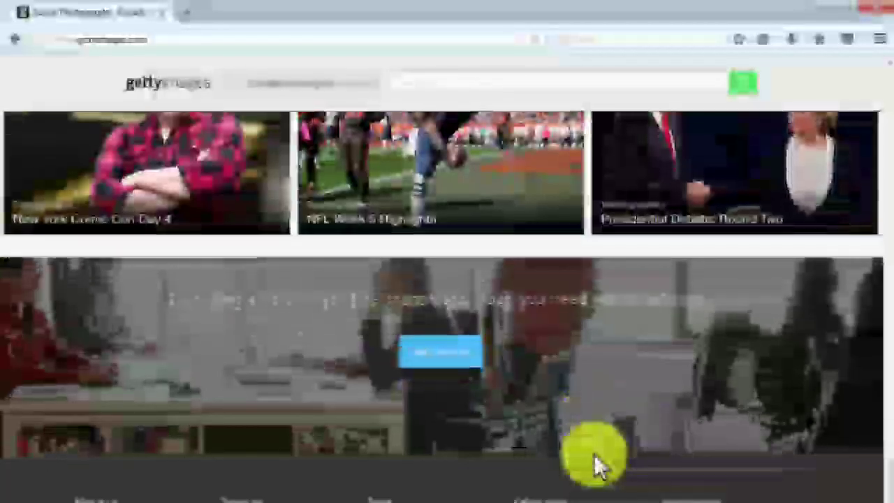
scroll(594, 463, "up", 20)
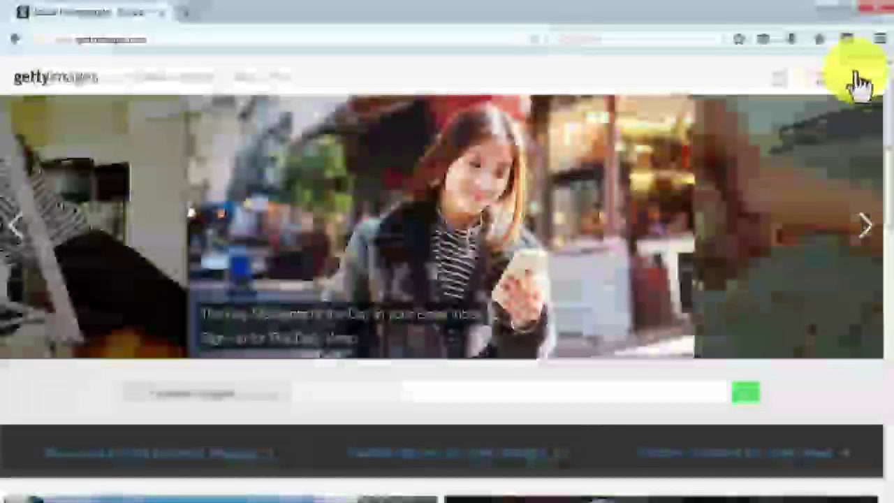
left_click(859, 79)
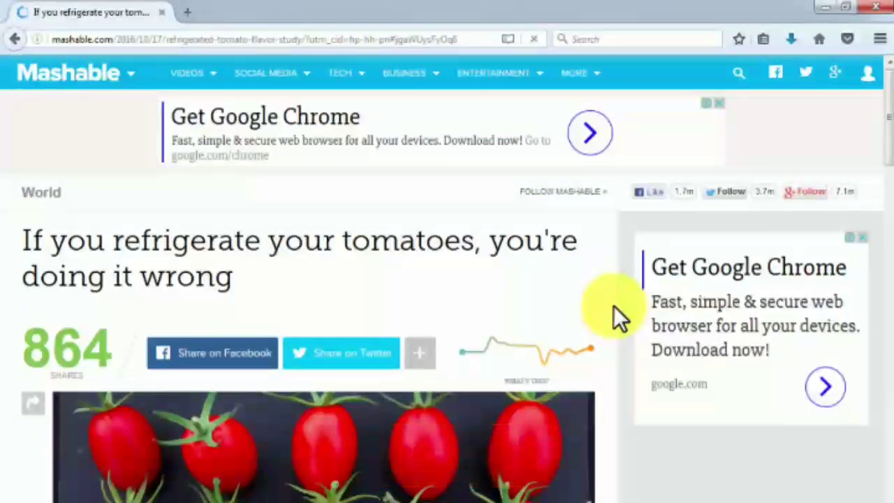
Examine the picture placement and text layout of the Mashable article on refrigerating tomatoes
scroll(616, 341, "down", 2)
scroll(617, 342, "down", 4)
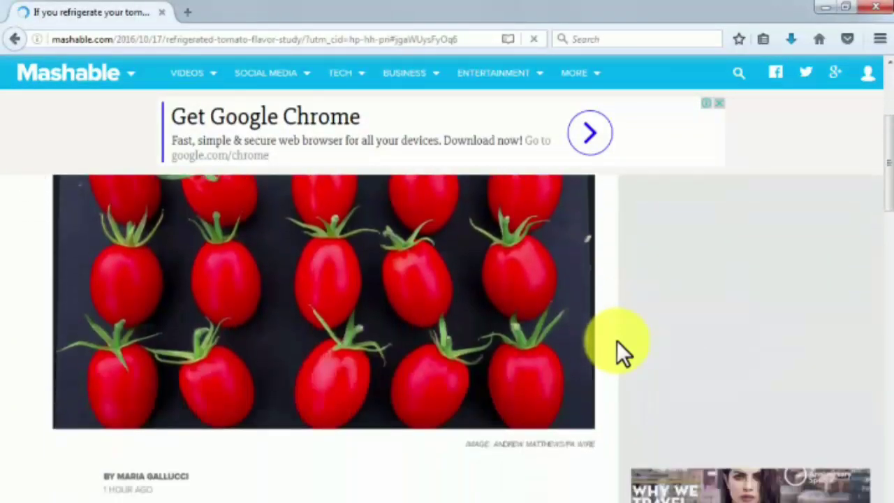
scroll(617, 341, "down", 4)
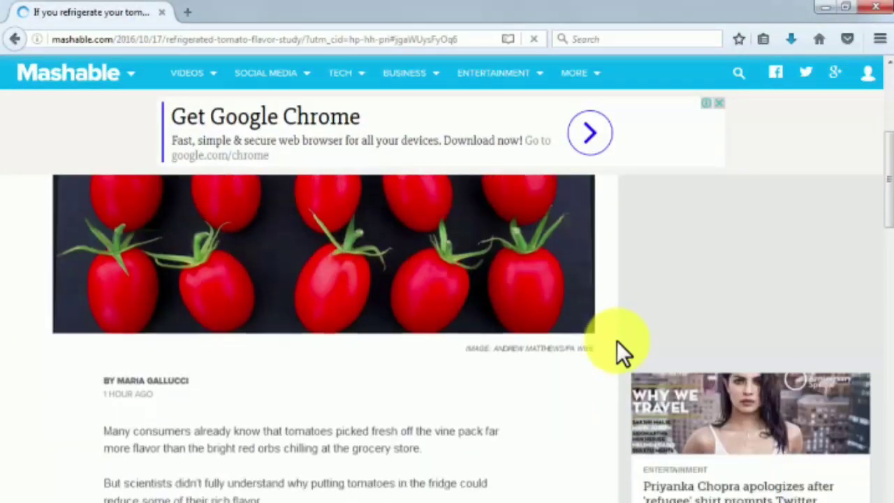
scroll(617, 341, "down", 2)
scroll(617, 341, "down", 2)
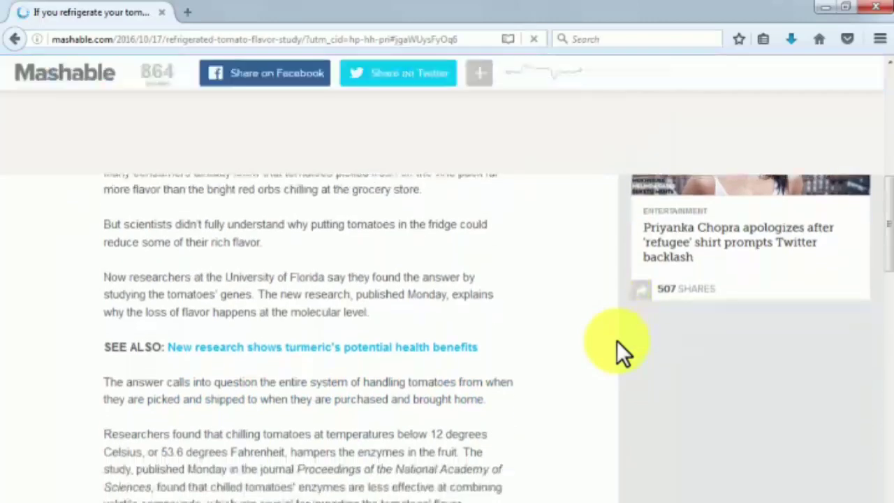
scroll(617, 341, "down", 4)
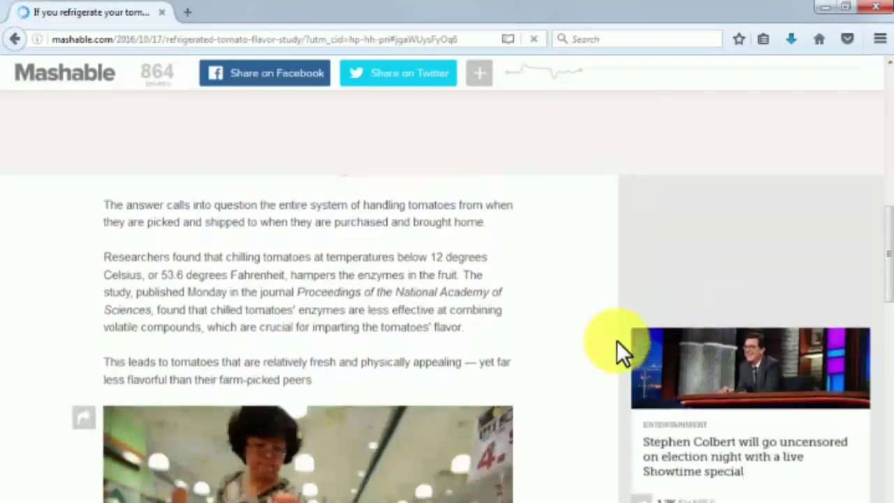
scroll(617, 340, "down", 4)
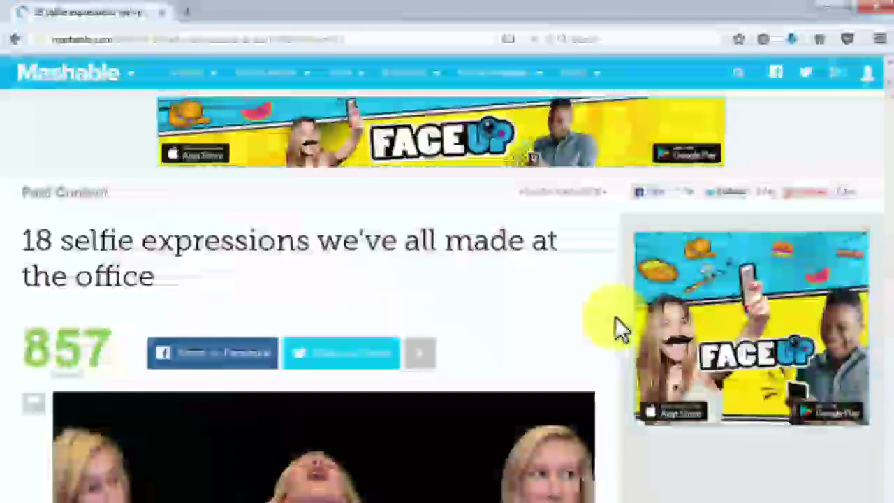
Examine how the Mashable list post "18 selfie expressions we've all made at the office" pairs numbered headings with images and short text
scroll(616, 341, "down", 3)
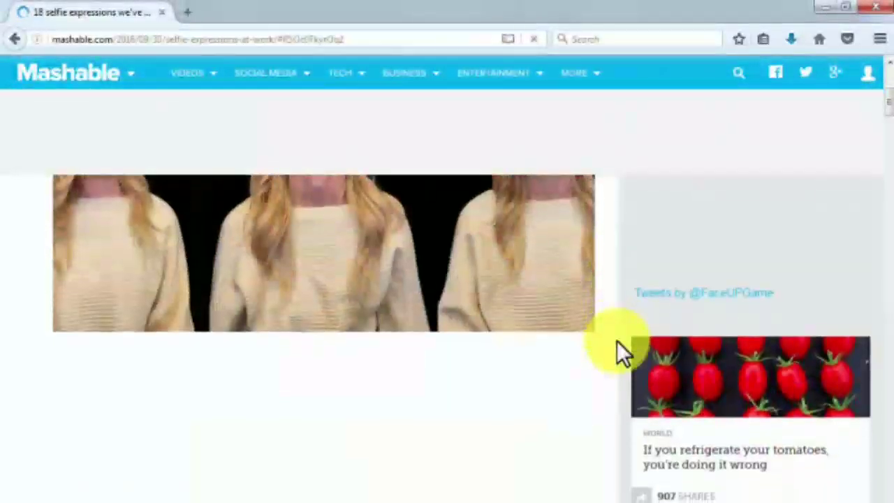
scroll(616, 341, "down", 5)
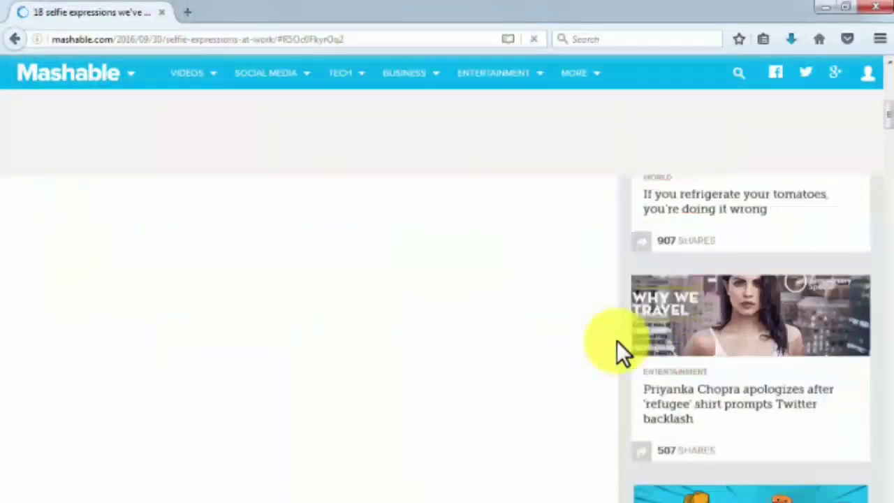
scroll(617, 341, "down", 5)
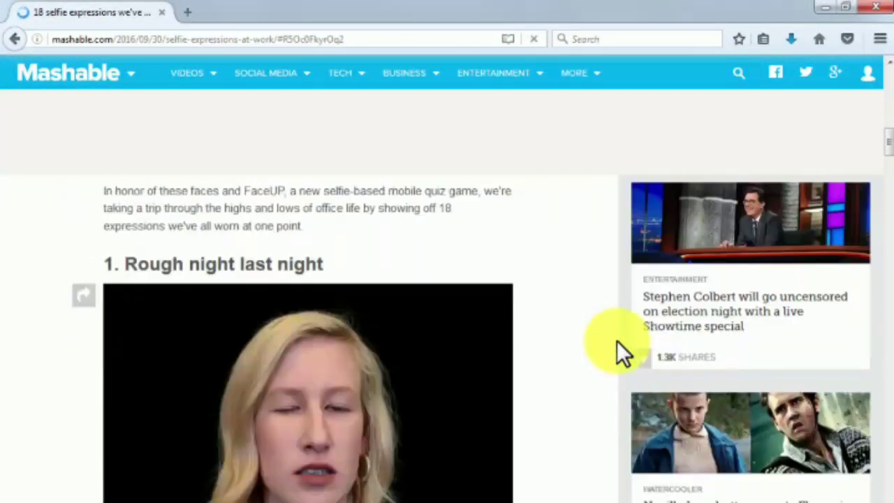
scroll(617, 341, "down", 3)
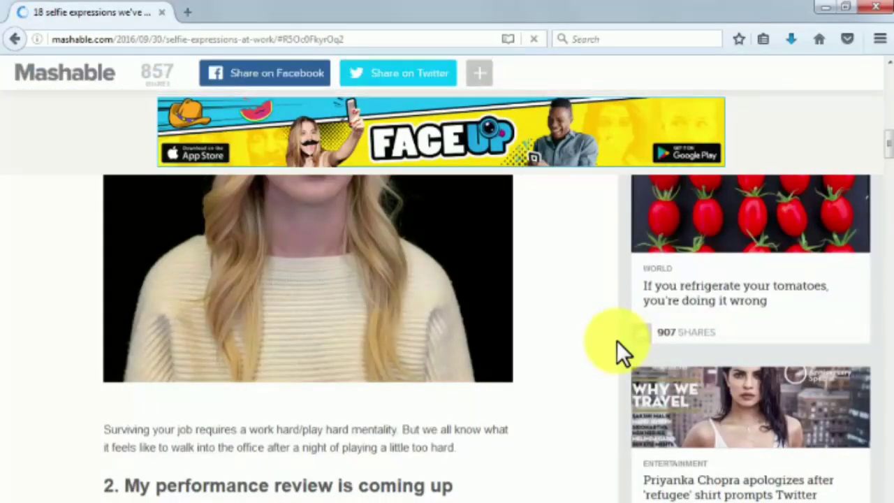
scroll(617, 341, "down", 2)
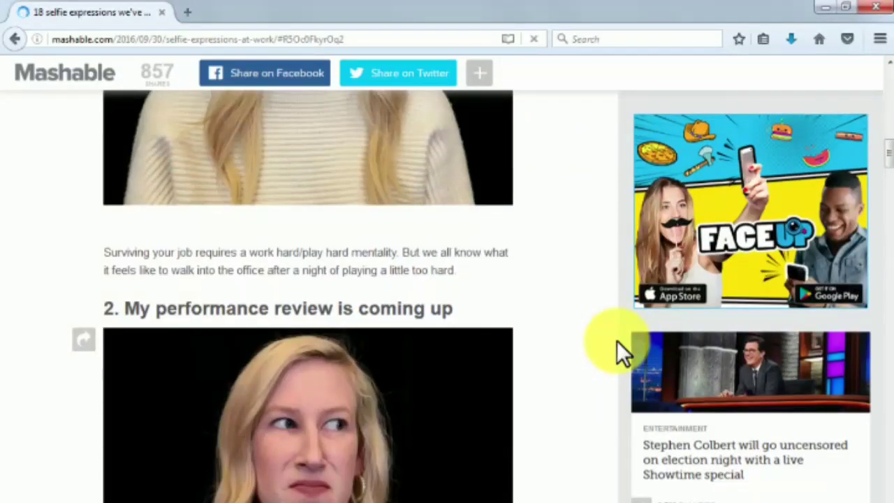
scroll(617, 341, "down", 5)
scroll(617, 341, "down", 2)
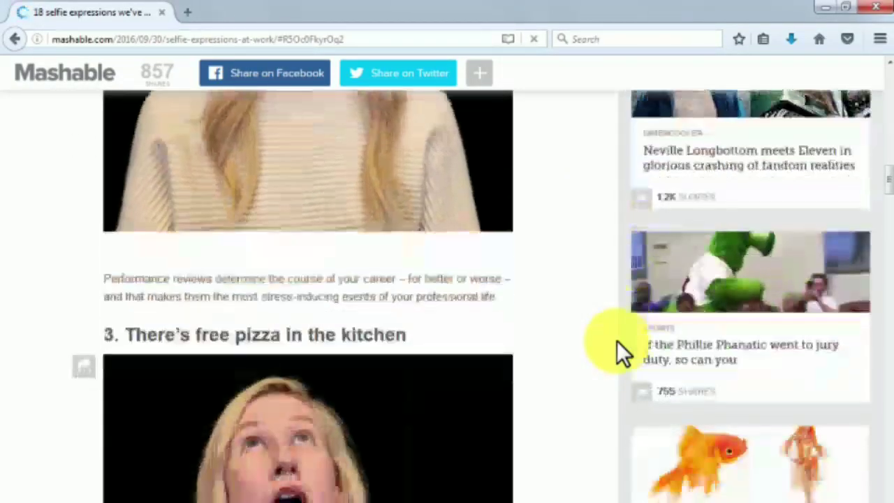
scroll(617, 341, "down", 1)
scroll(616, 341, "down", 5)
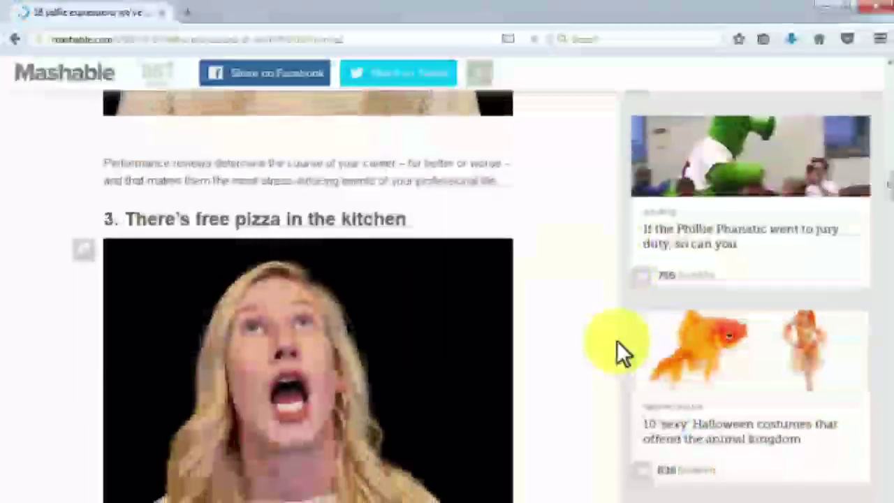
Read on through entries 3 to 5 of the Mashable selfie expressions list post
scroll(616, 341, "down", 3)
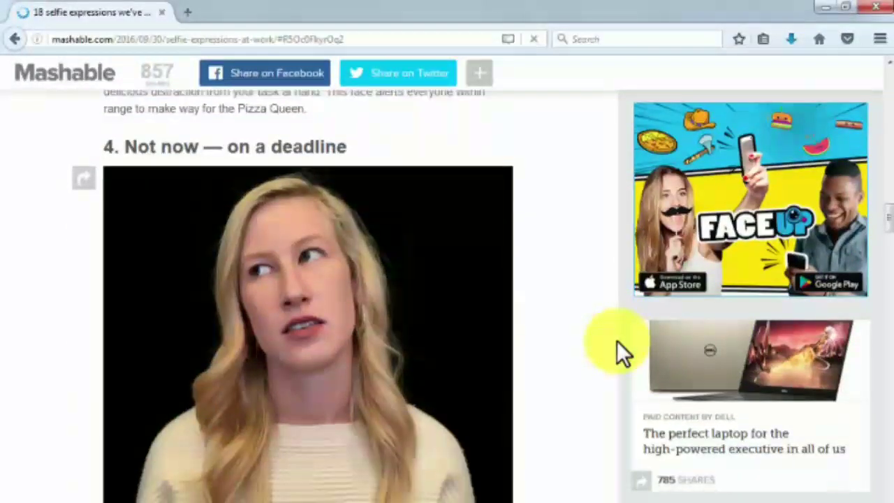
scroll(617, 341, "down", 5)
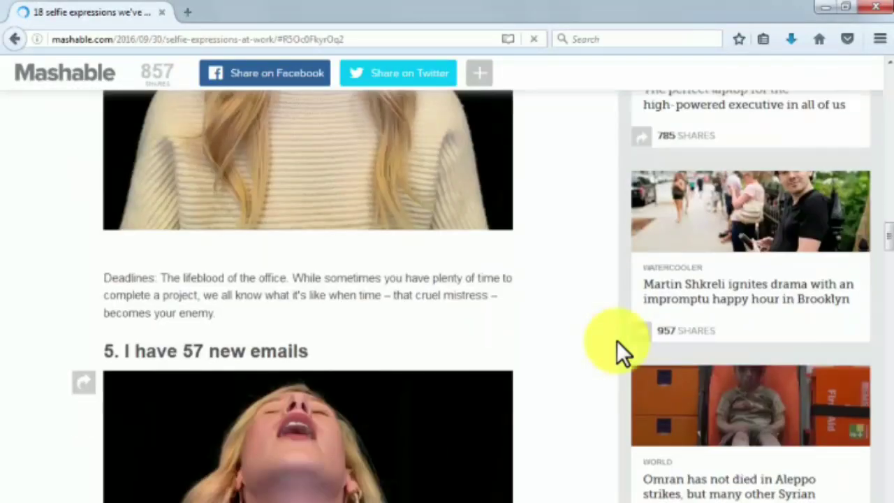
scroll(617, 341, "down", 1)
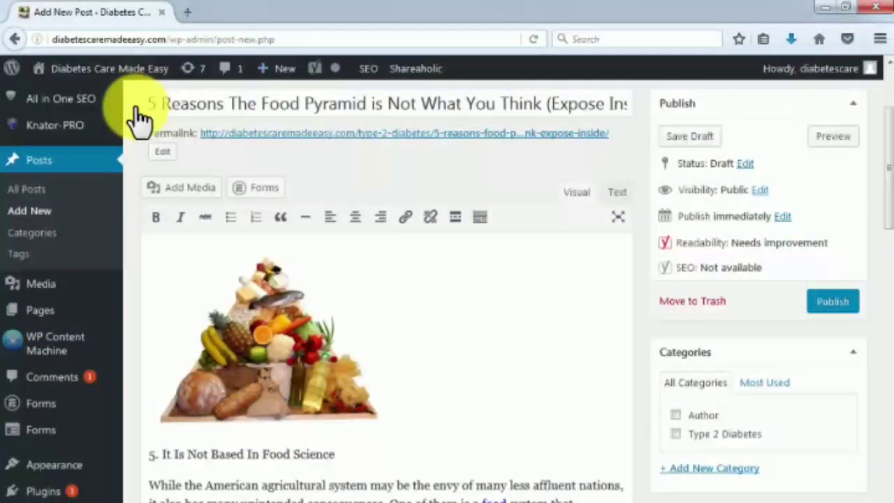
Switch to the WordPress draft about the food pyramid and check its full title from start to end
left_click(149, 105)
left_click_drag(341, 104, 635, 116)
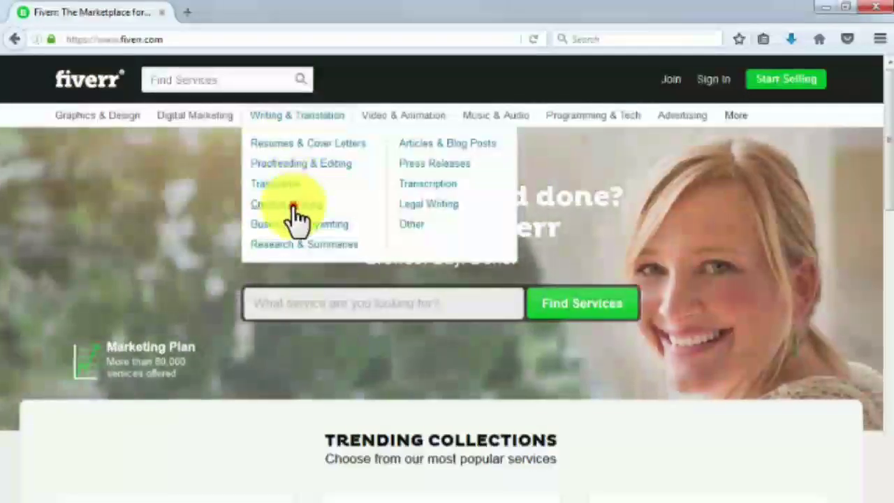
Browse Fiverr's creative writing category and the "viral content" search results for article writing and infographic gigs
left_click(293, 206)
scroll(293, 207, "down", 3)
scroll(292, 206, "down", 5)
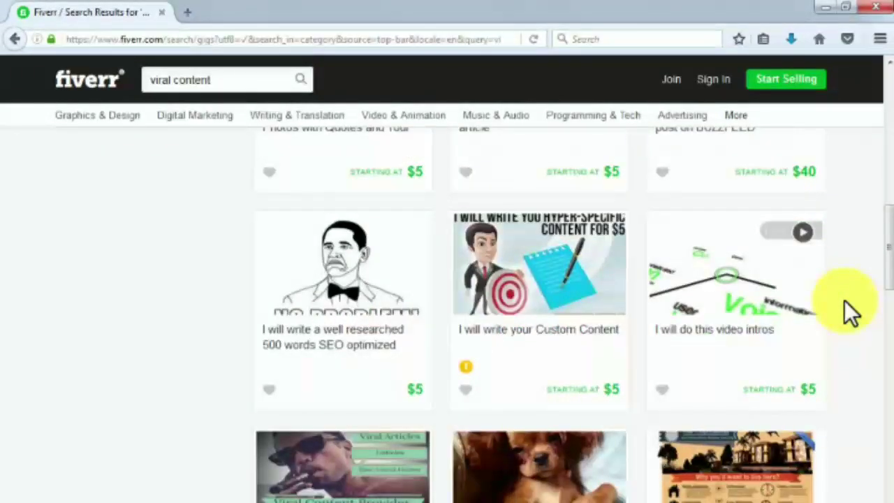
scroll(845, 300, "down", 5)
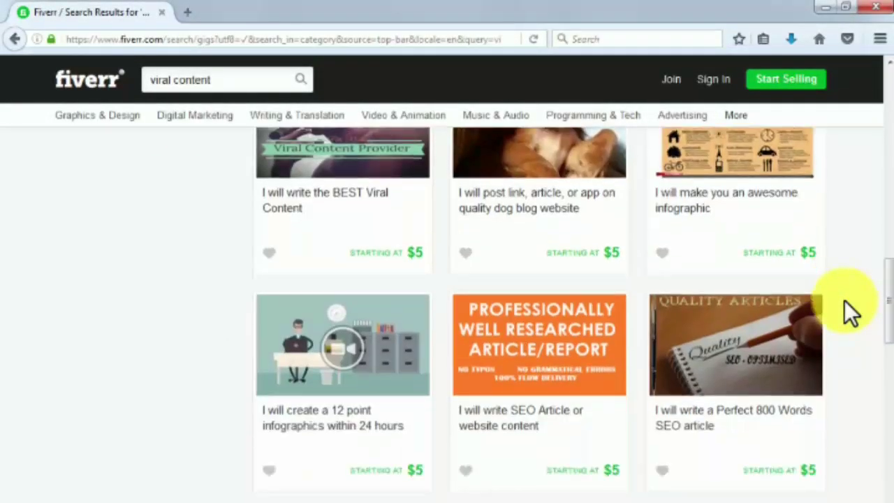
scroll(844, 300, "down", 1)
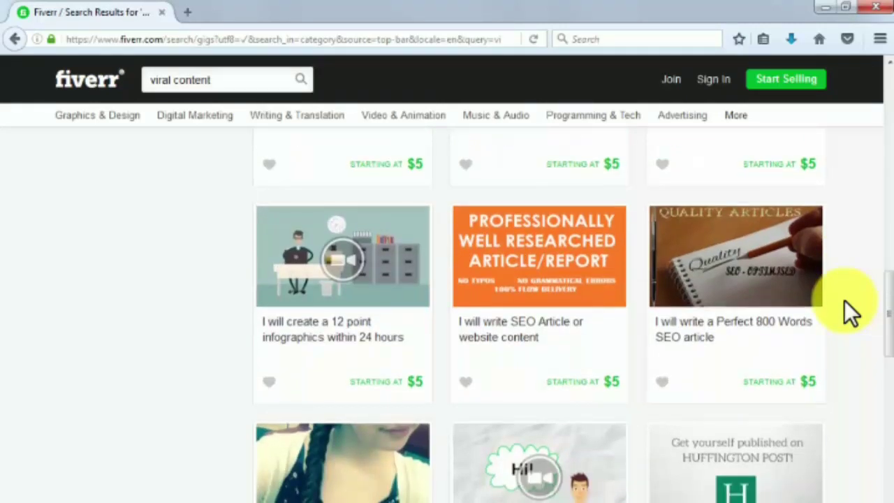
scroll(845, 300, "down", 1)
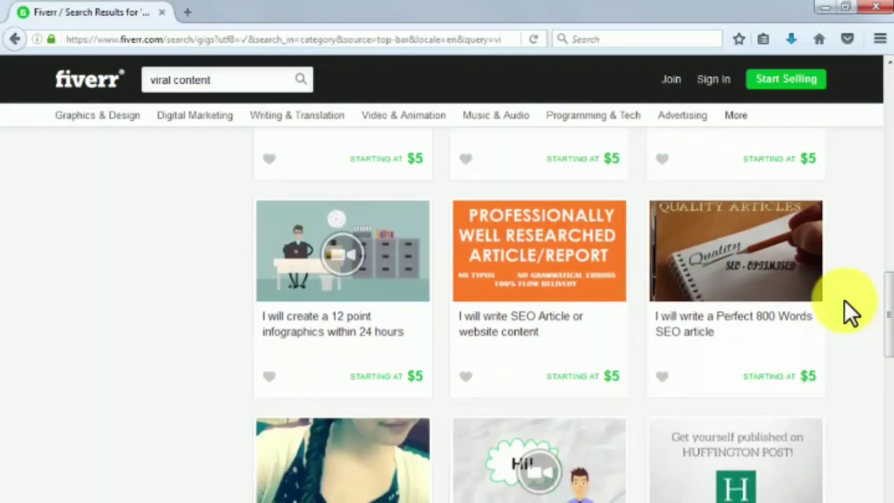
scroll(844, 300, "down", 1)
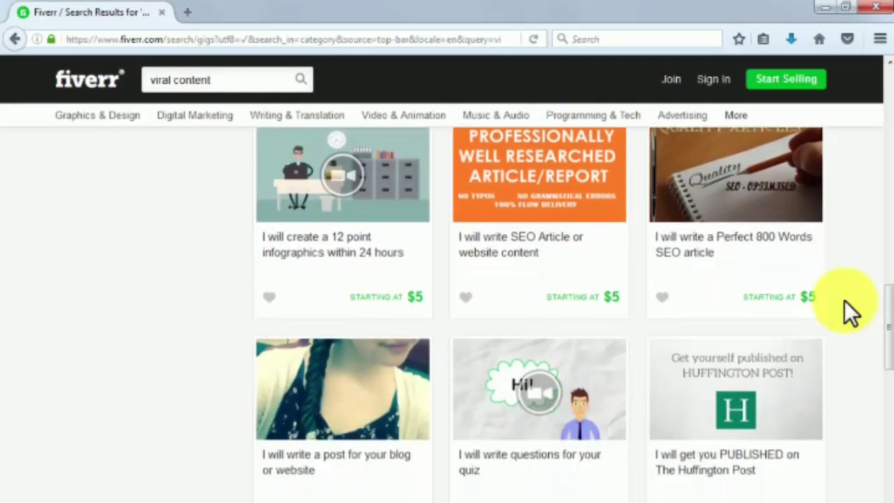
scroll(844, 300, "down", 1)
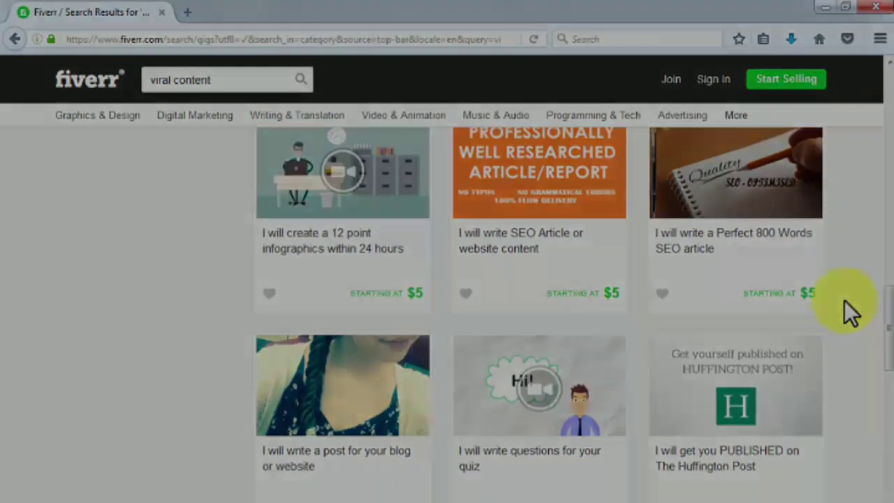
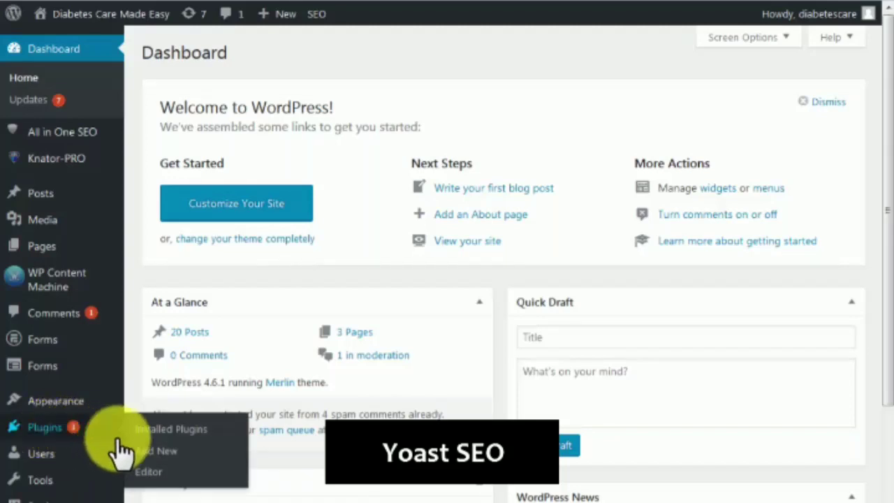
Find the Yoast SEO plugin in the WordPress plugin directory with the search "yoast seo", then install and activate it
left_click(145, 454)
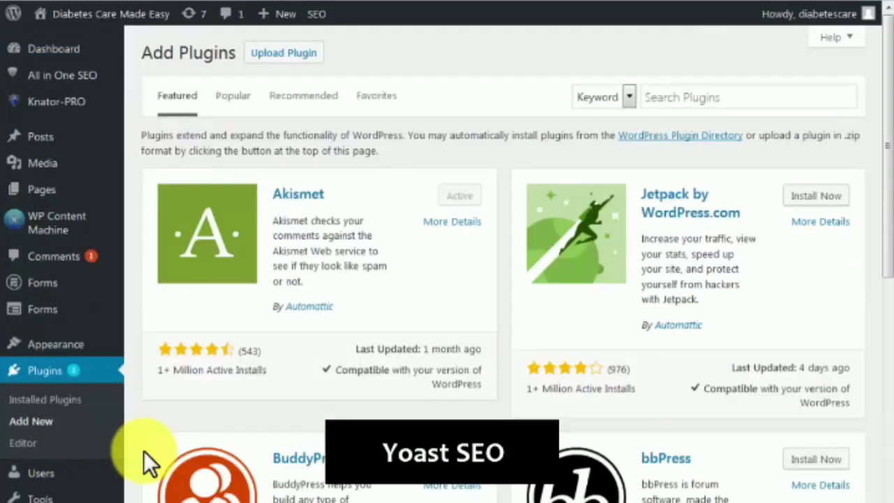
left_click(677, 98)
type("yoast seo")
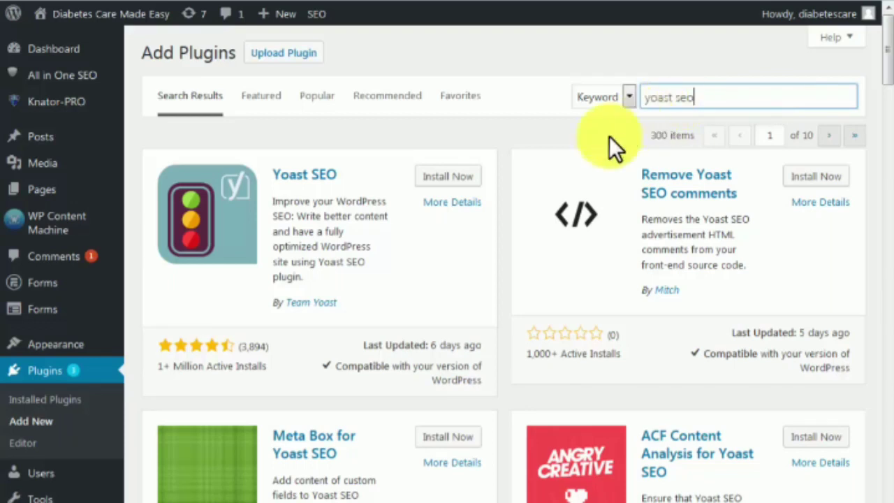
left_click(447, 179)
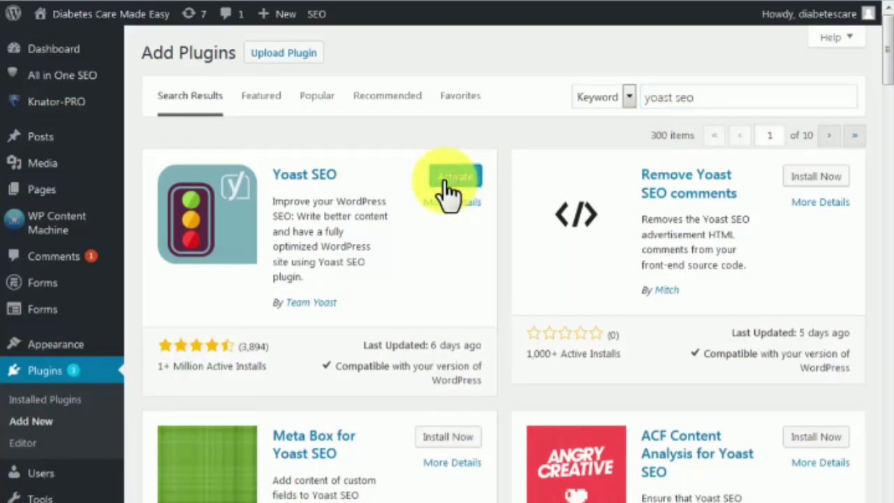
left_click(450, 180)
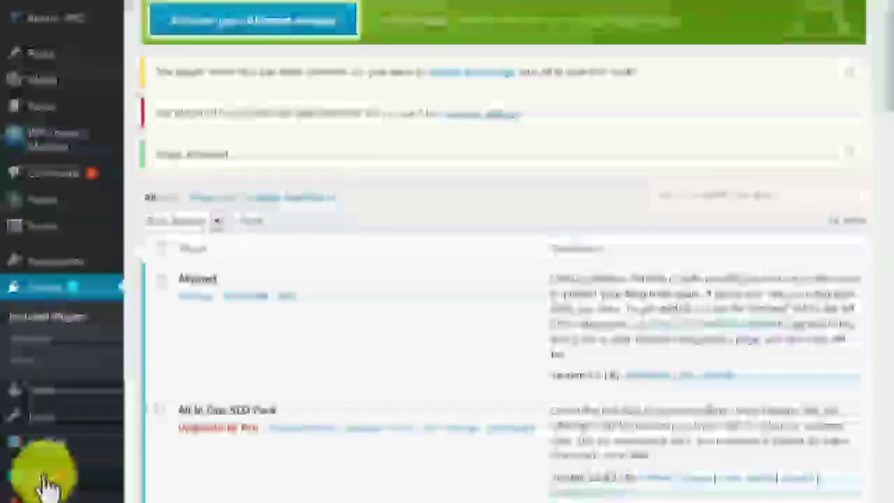
Set the website name in the Yoast SEO site info to "Diabetes Care Made Easy - The Net's best health Related Resource"
mouse_move(55, 482)
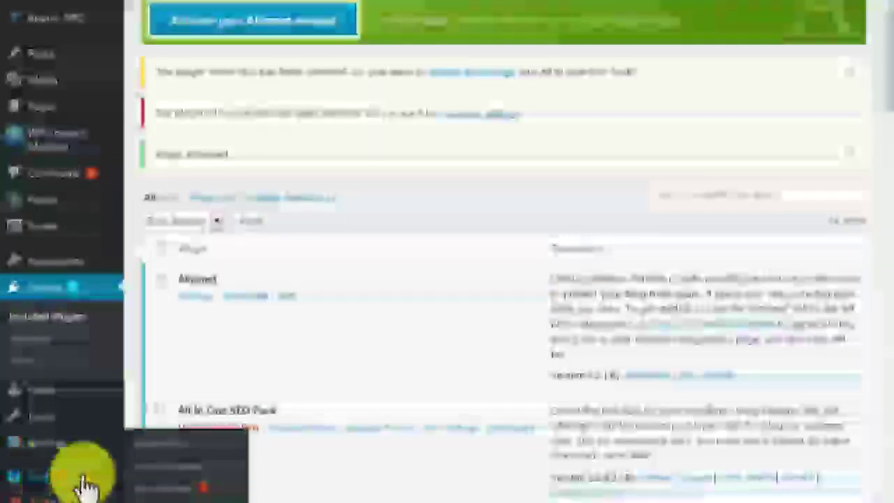
scroll(155, 482, "up", 2)
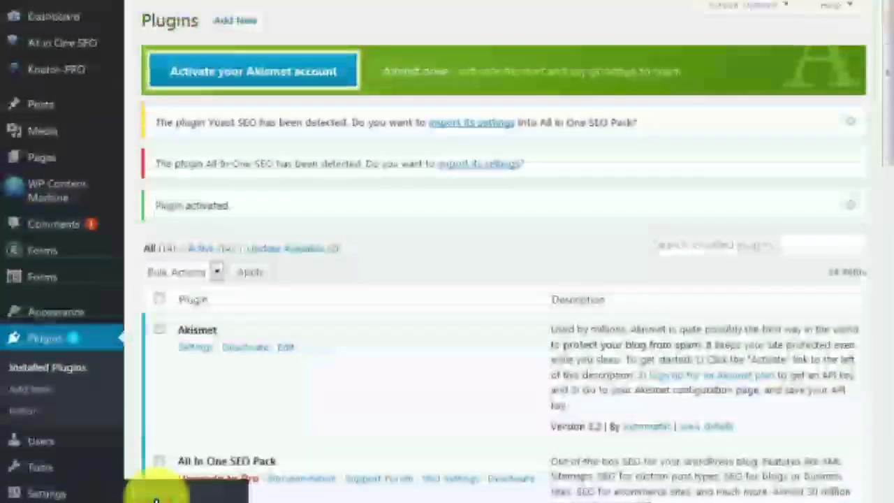
scroll(155, 500, "up", 2)
left_click(155, 498)
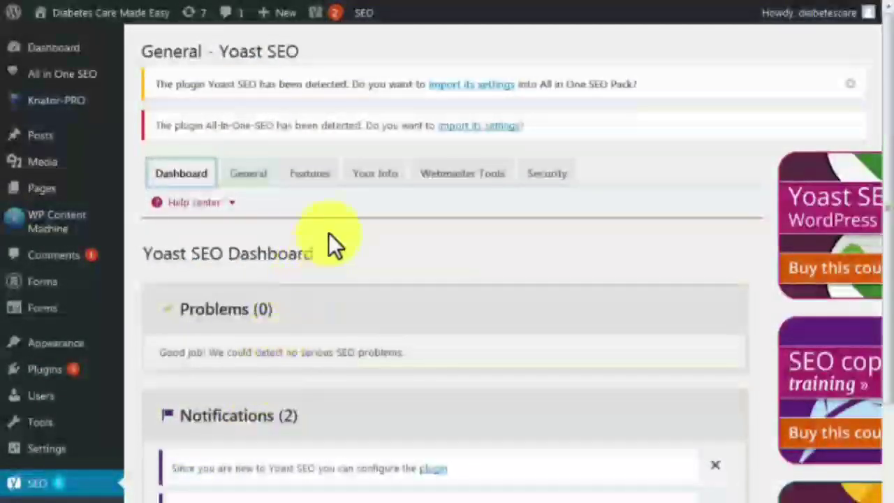
left_click(368, 175)
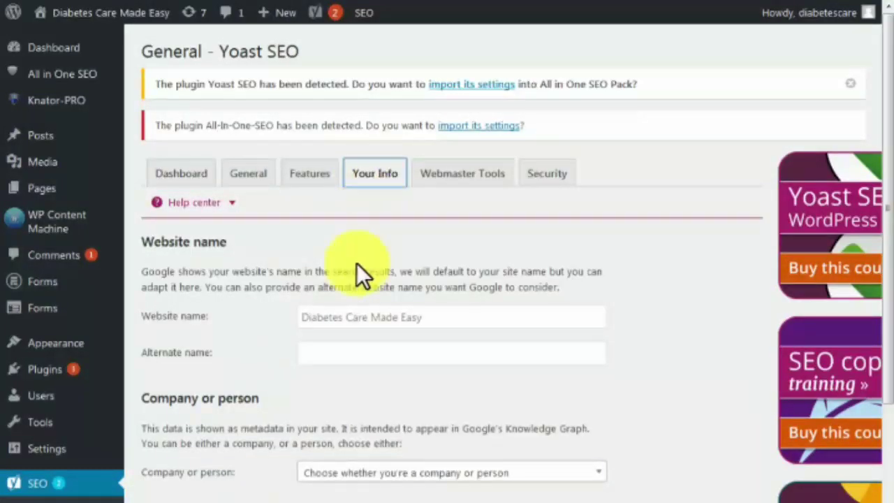
left_click(355, 316)
type("Diabetes Care Made Easy")
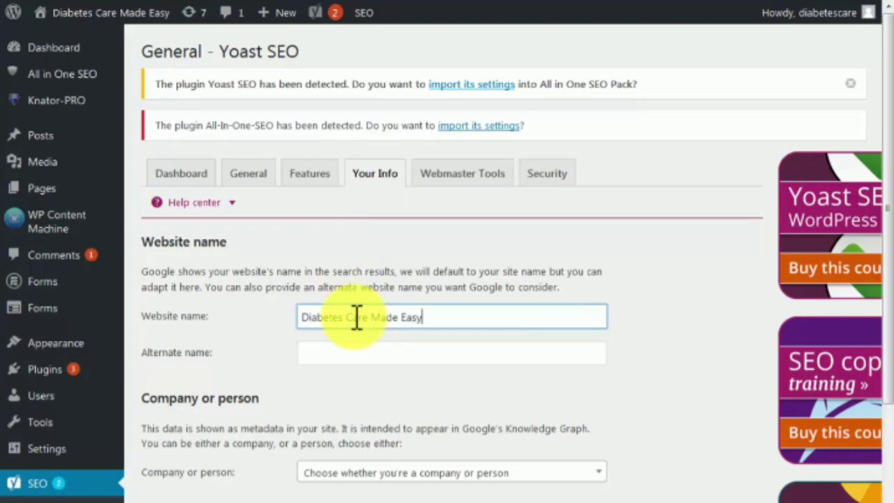
type("- The Net's best health Related Resource")
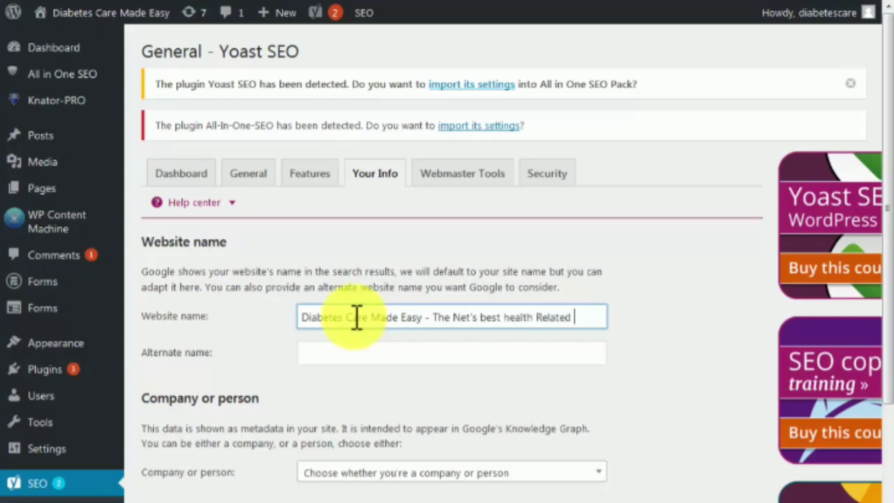
Identify the site as a Company in the Yoast SEO info settings and save the changes
left_click(343, 476)
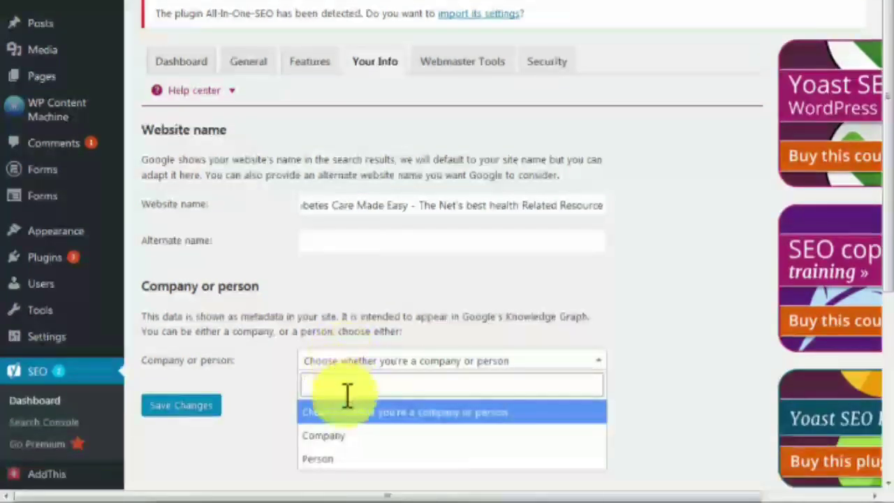
left_click(344, 435)
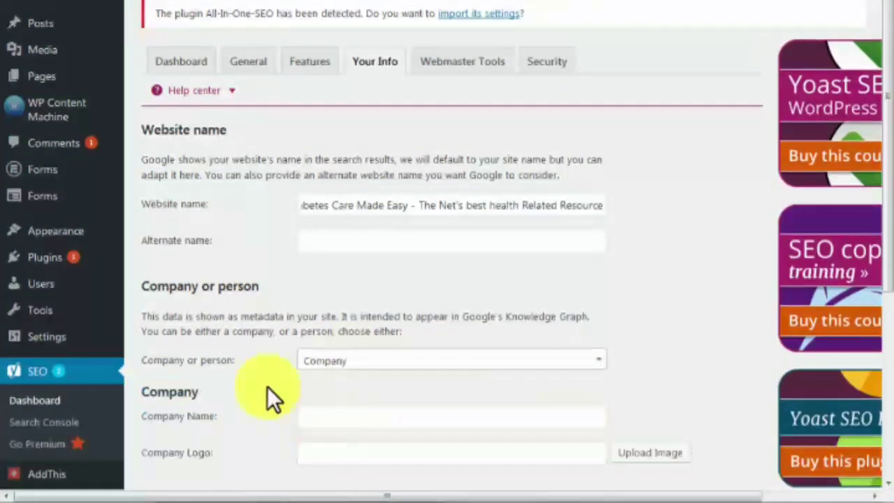
scroll(269, 374, "down", 1)
scroll(269, 374, "down", 3)
left_click(199, 336)
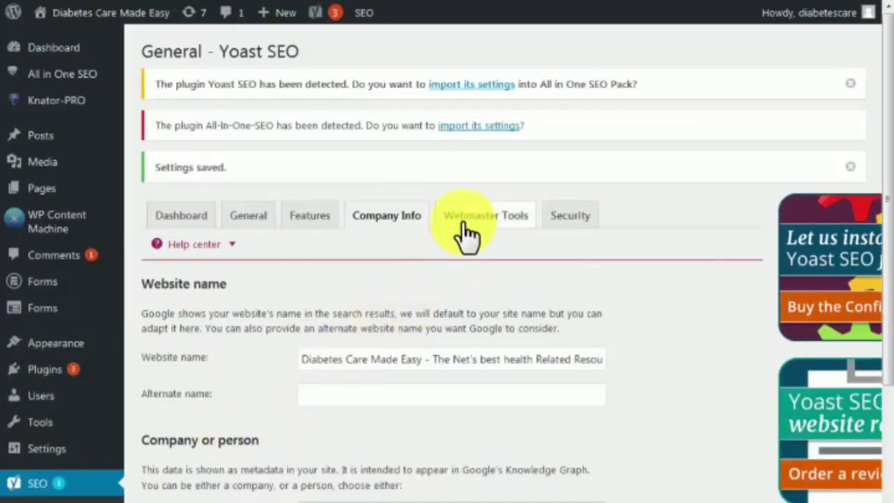
View the Yoast SEO webmaster tools verification settings and open the Google Search Console link
left_click(463, 225)
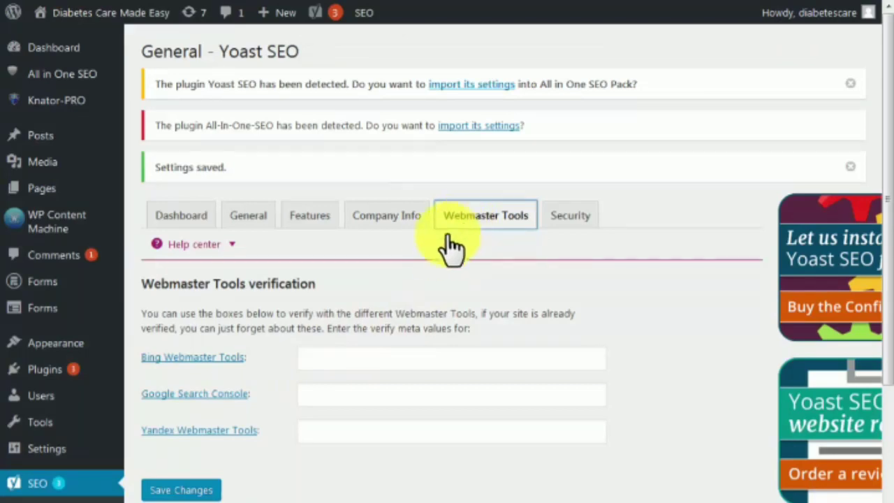
left_click(229, 394)
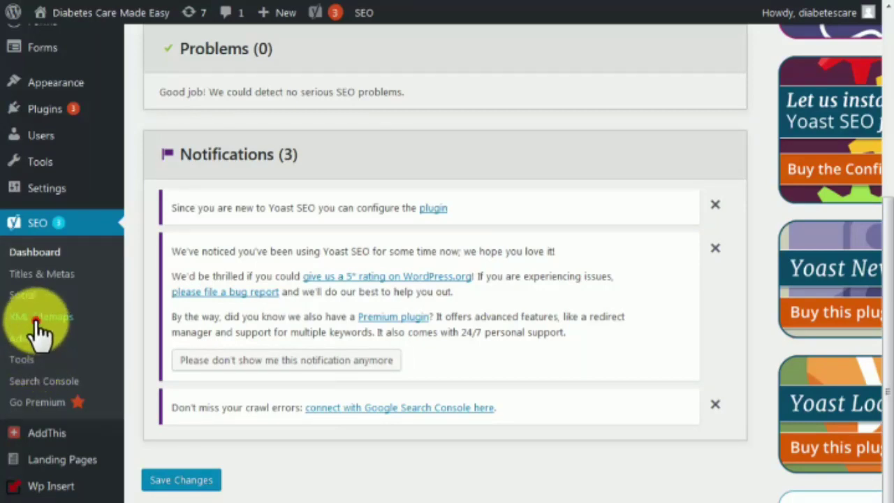
Find the Shareaholic plugin with the search "shareaholic", then install and activate it
left_click(157, 448)
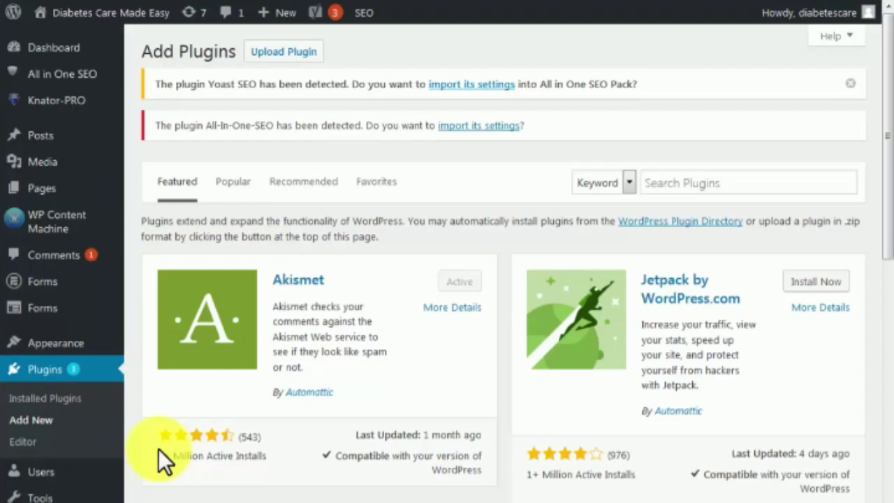
left_click(690, 186)
type("shareaholic")
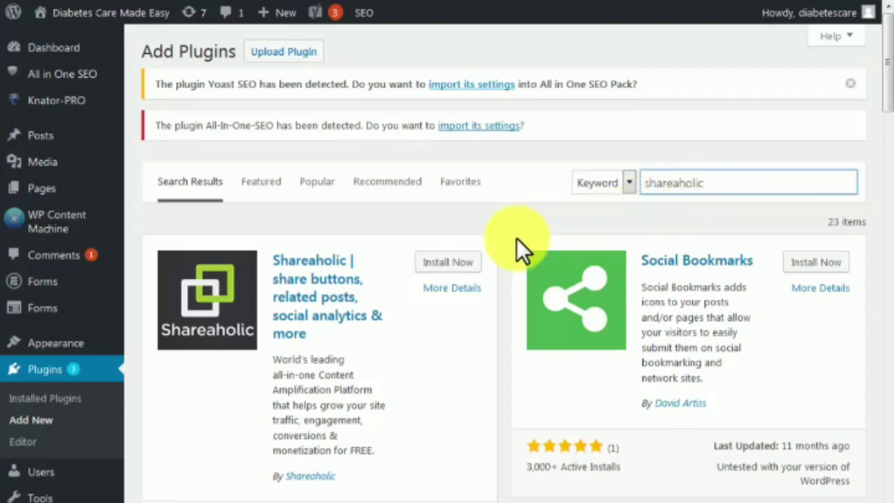
left_click(440, 264)
left_click(445, 268)
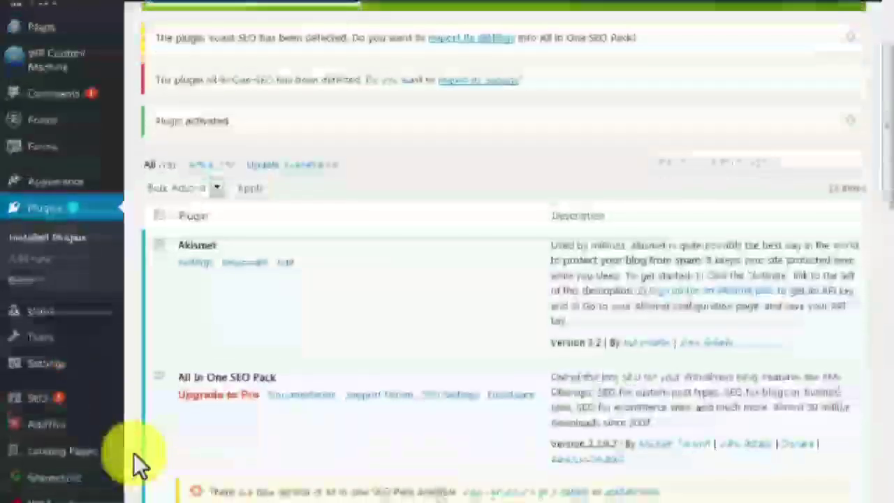
Get started with Shareaholic from its welcome screen and enable share buttons above the content of posts
left_click(82, 445)
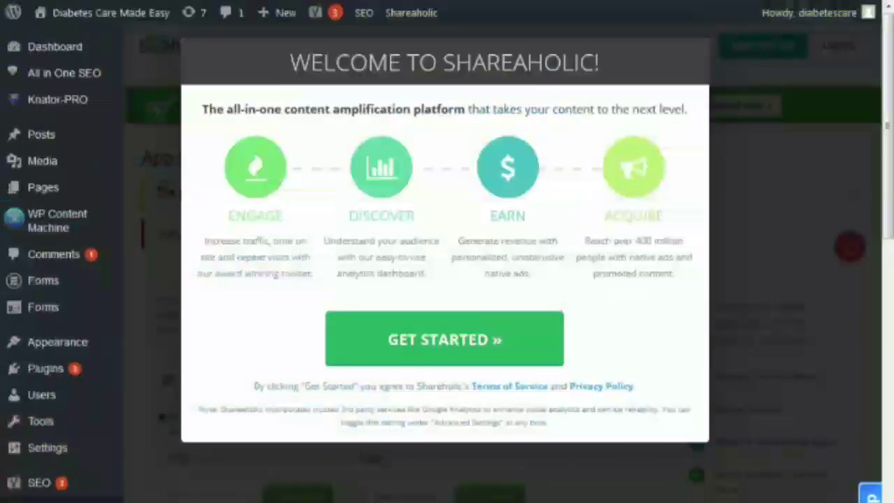
left_click(386, 347)
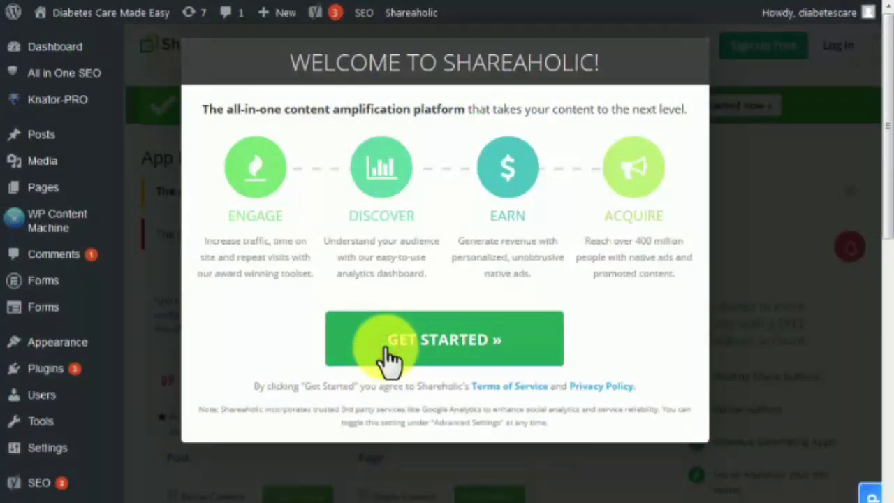
scroll(385, 346, "down", 3)
scroll(385, 347, "down", 5)
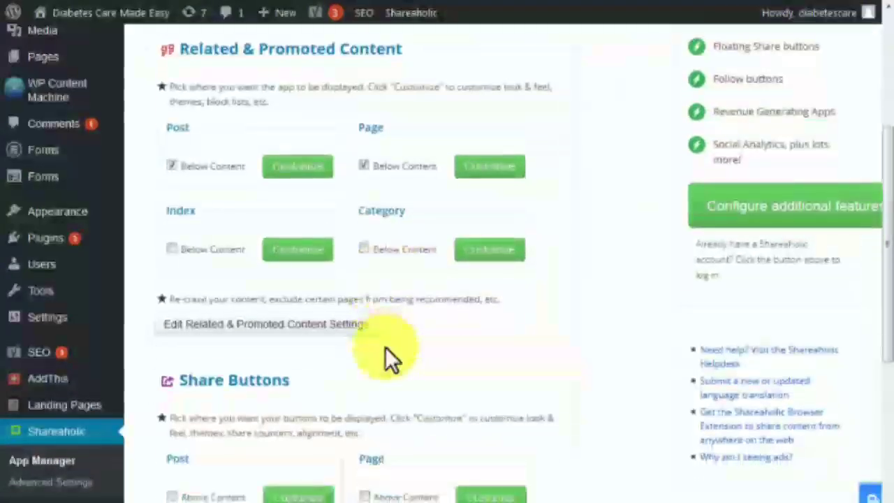
scroll(385, 346, "down", 2)
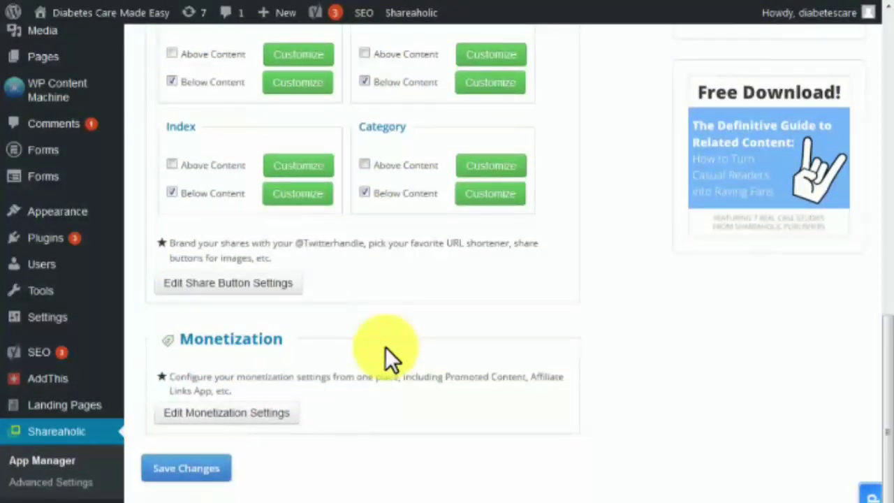
scroll(386, 350, "up", 3)
scroll(386, 353, "up", 2)
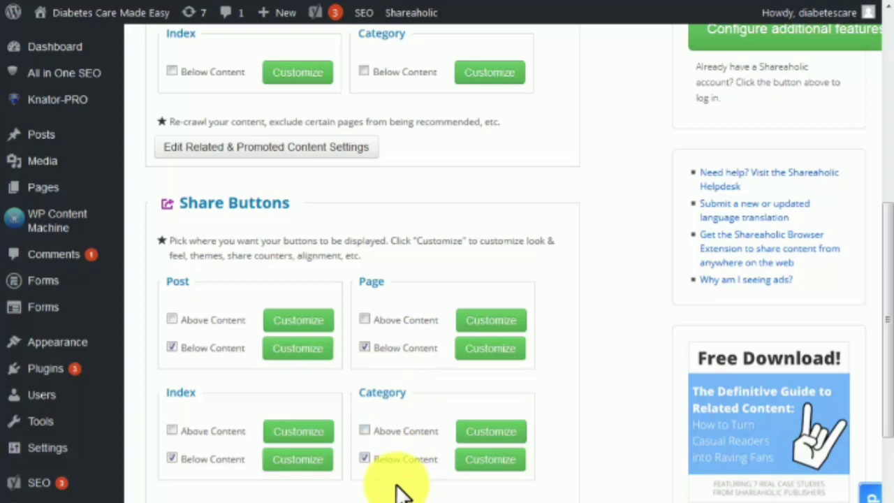
left_click(171, 319)
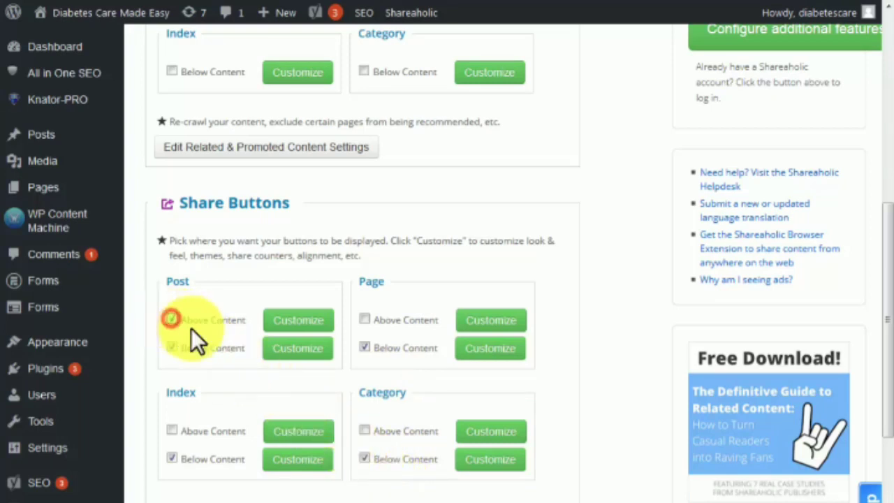
Disable the share buttons below the content of Index, Category and Page views, and save the Shareaholic settings
left_click(172, 458)
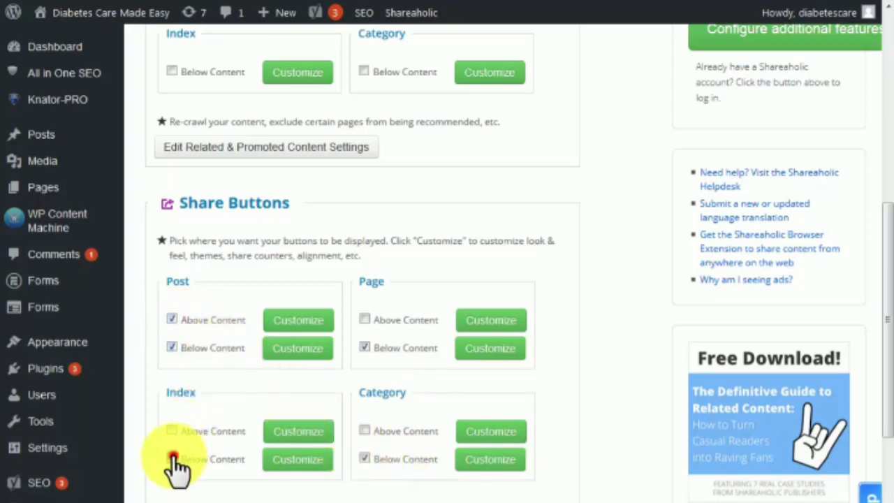
left_click(364, 458)
left_click(366, 348)
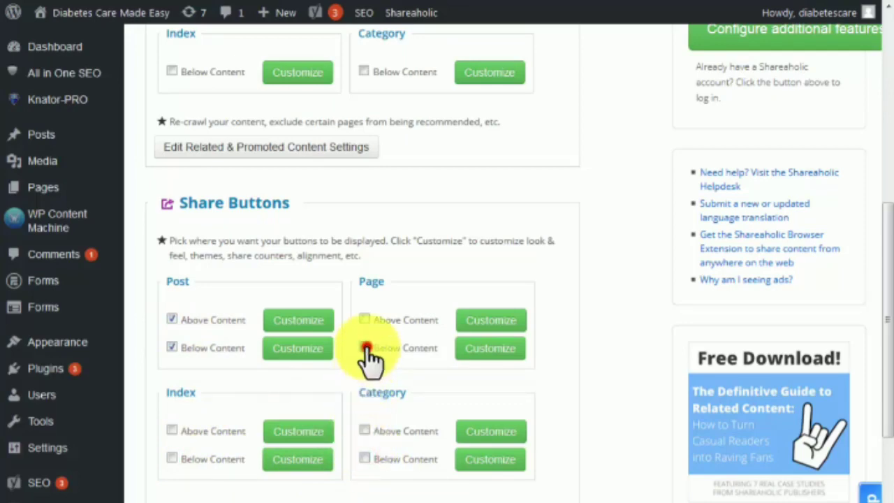
scroll(370, 359, "down", 5)
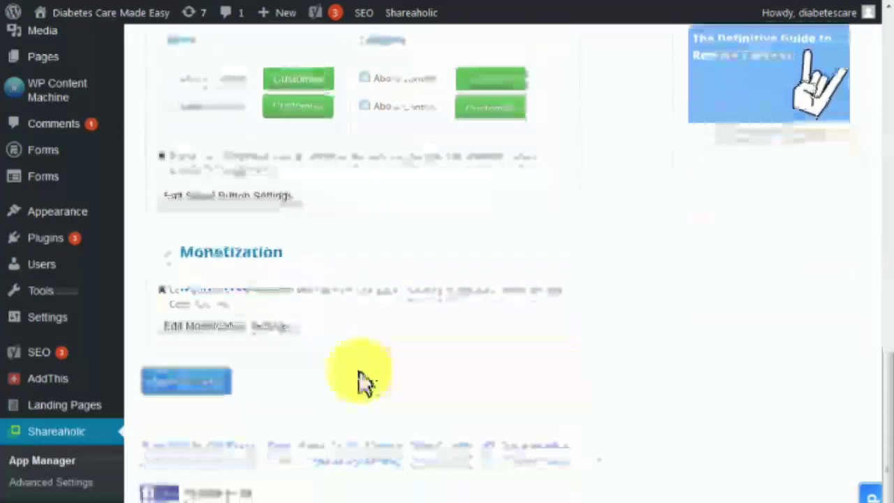
left_click(208, 389)
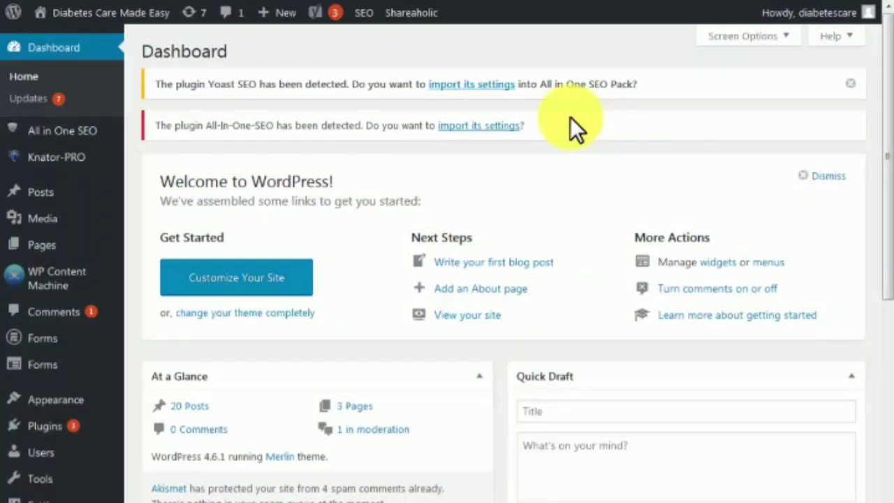
Find the Facebook Comments plugin by talspotim with the search "facebook comments", then install and activate it
mouse_move(52, 425)
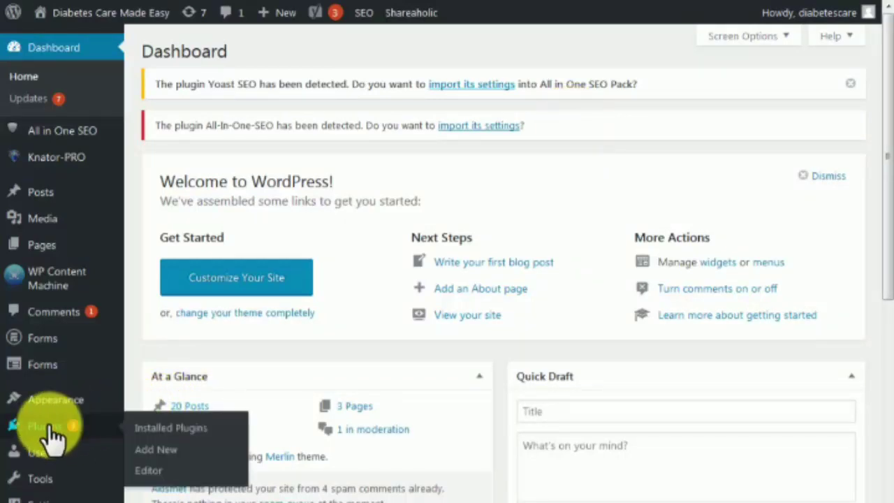
left_click(158, 454)
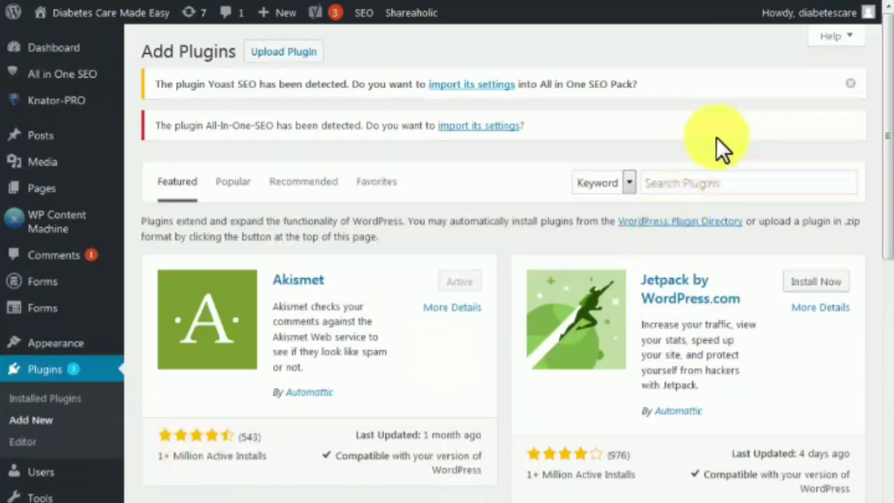
left_click(689, 181)
type("facebook comments")
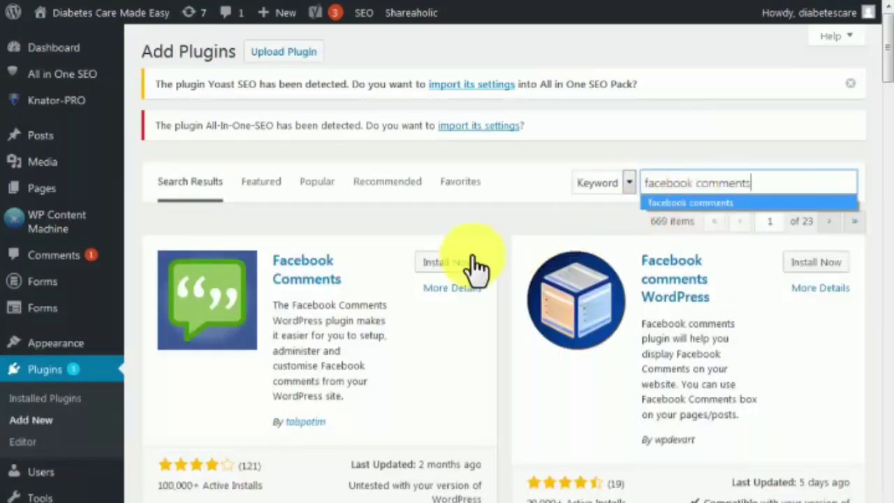
left_click(450, 265)
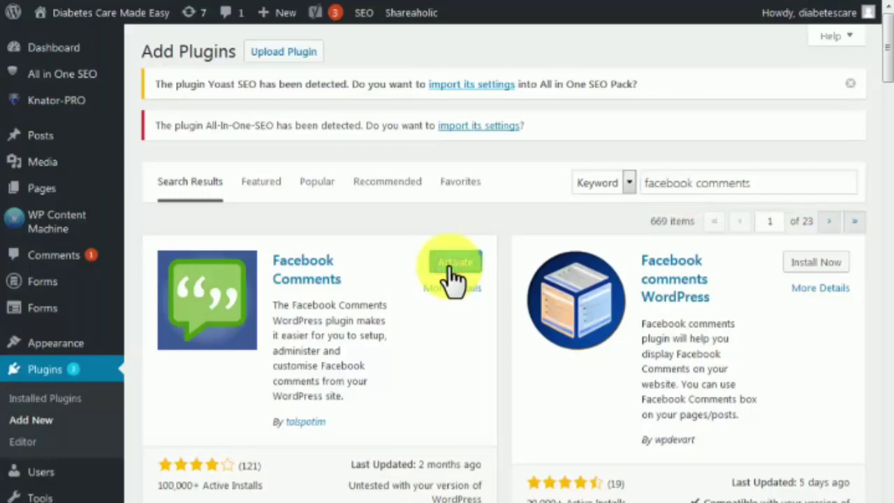
left_click(454, 263)
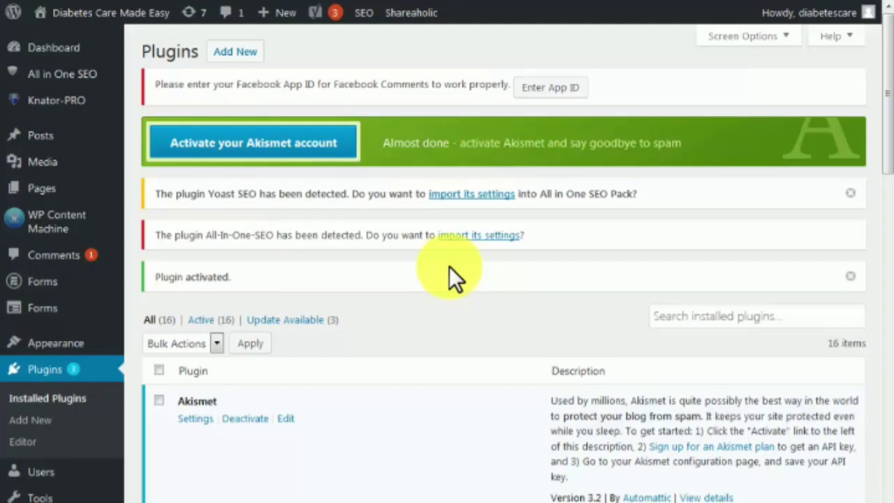
Open the Facebook Comments plugin's settings and review its App ID, moderation, main and display options
scroll(449, 266, "down", 5)
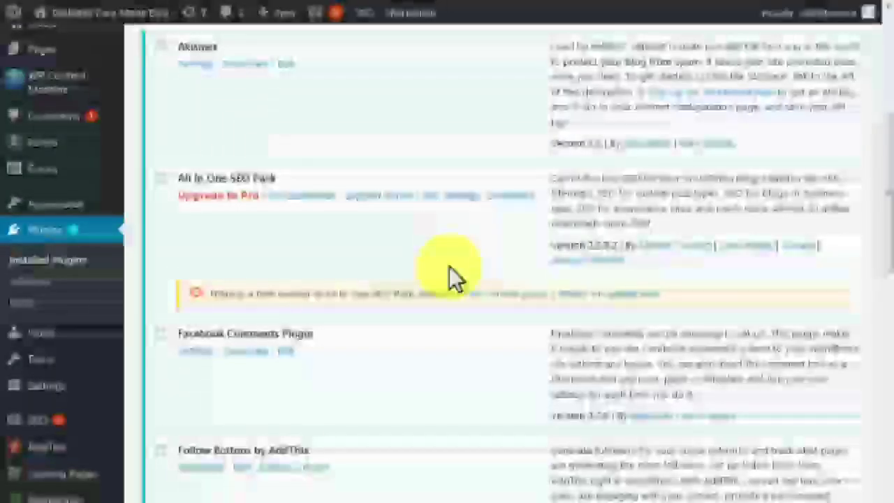
left_click(193, 354)
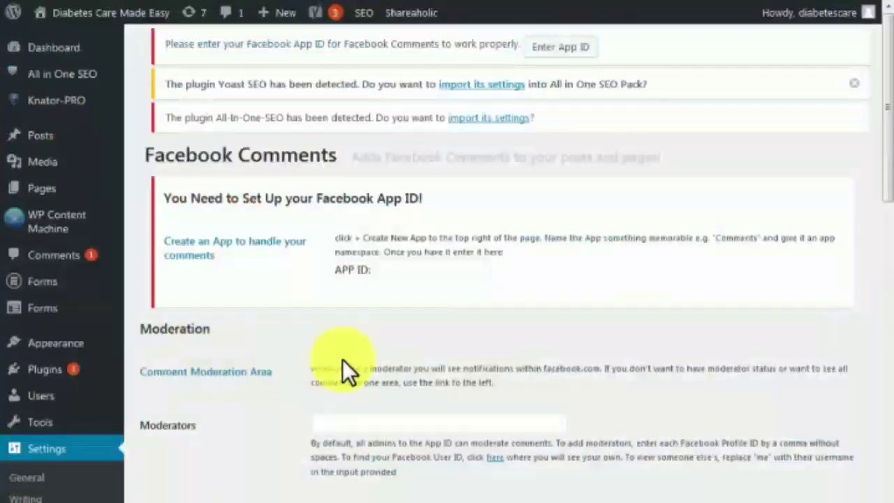
scroll(703, 354, "down", 5)
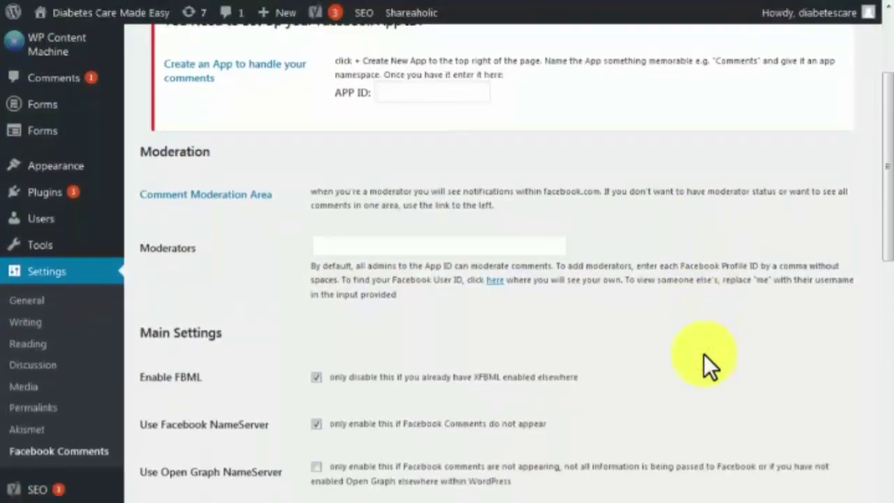
scroll(705, 360, "down", 4)
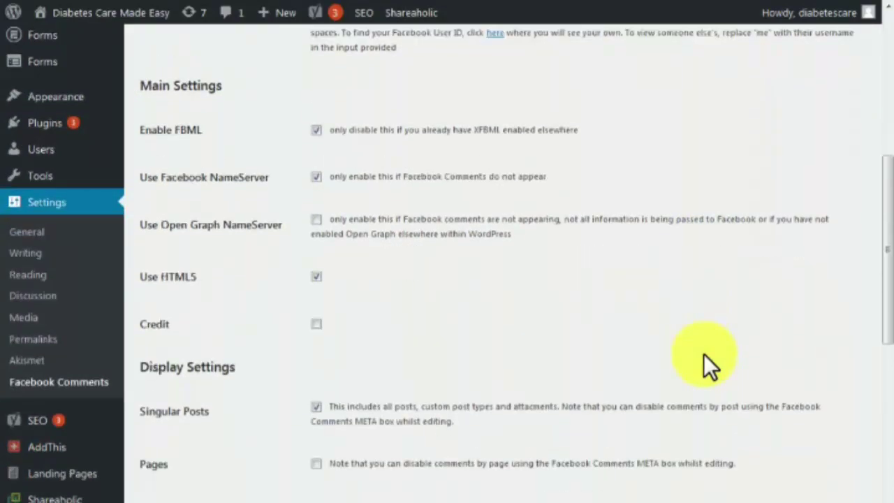
scroll(705, 360, "down", 3)
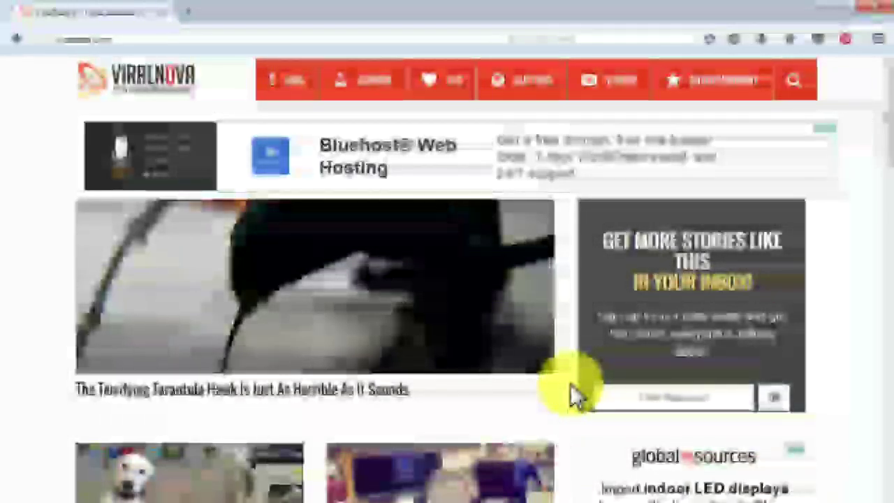
Open the Bluehost banner and sidebar ads on the ViralNova home page, returning to the site after each
left_click(584, 182)
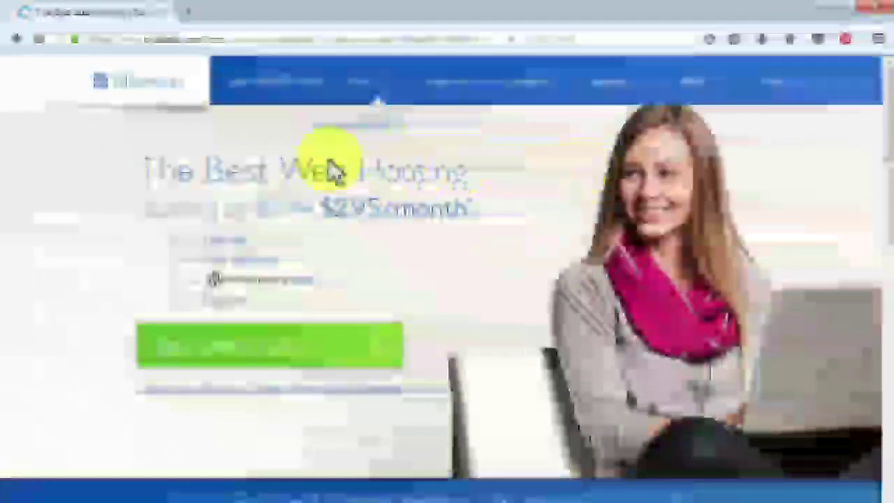
left_click(19, 39)
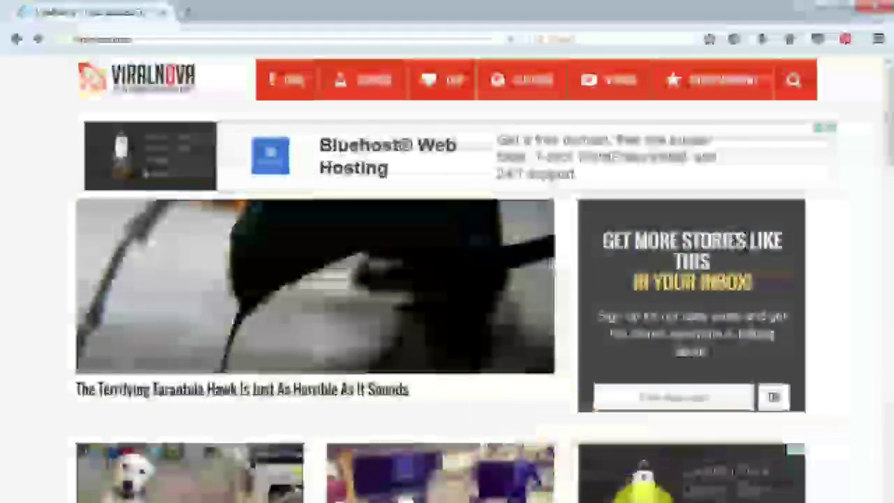
left_click(573, 451)
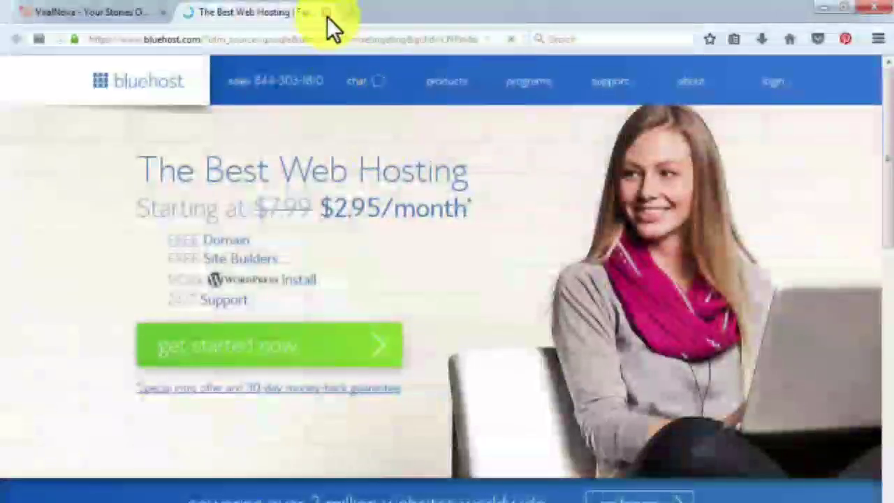
left_click(327, 17)
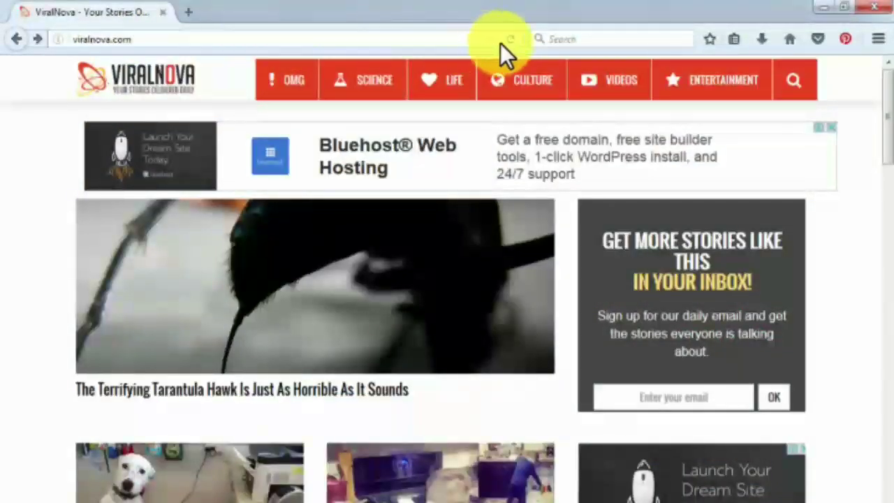
Open the sidebar ad on ViralNova and look through the Global Sources supplier list for indoor LED displays
left_click(652, 491)
scroll(653, 494, "down", 5)
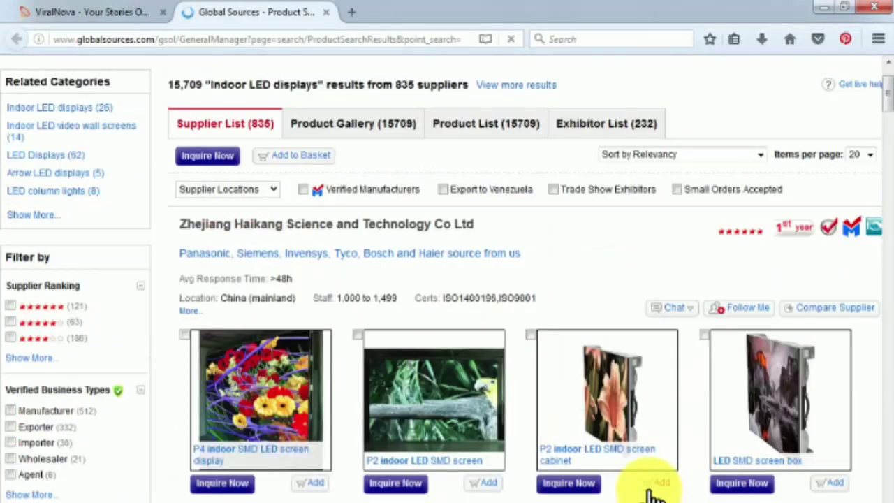
scroll(651, 495, "down", 5)
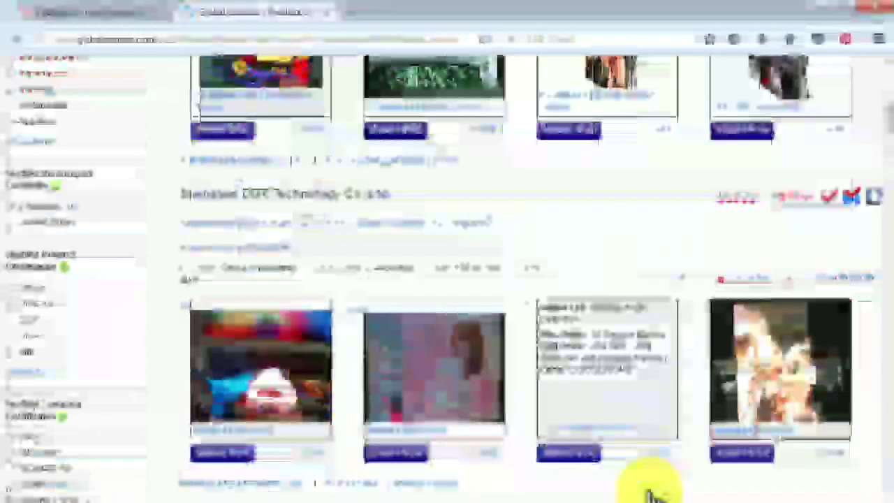
scroll(652, 495, "down", 5)
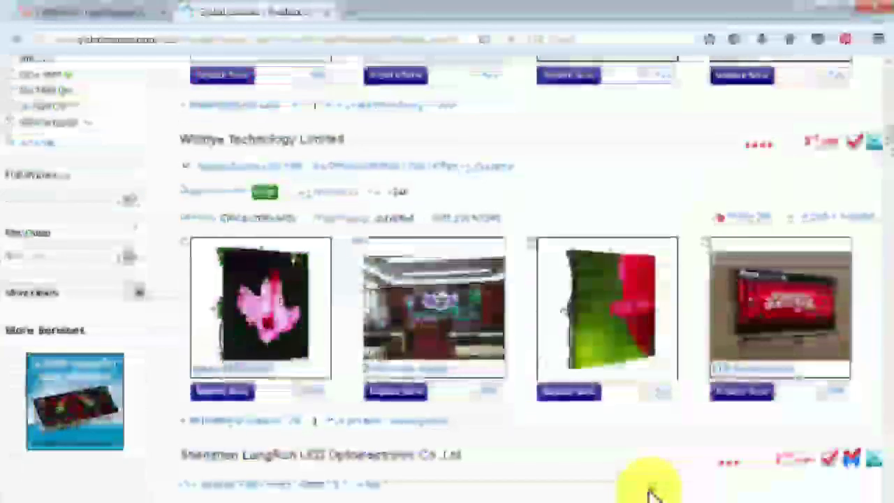
scroll(651, 494, "down", 5)
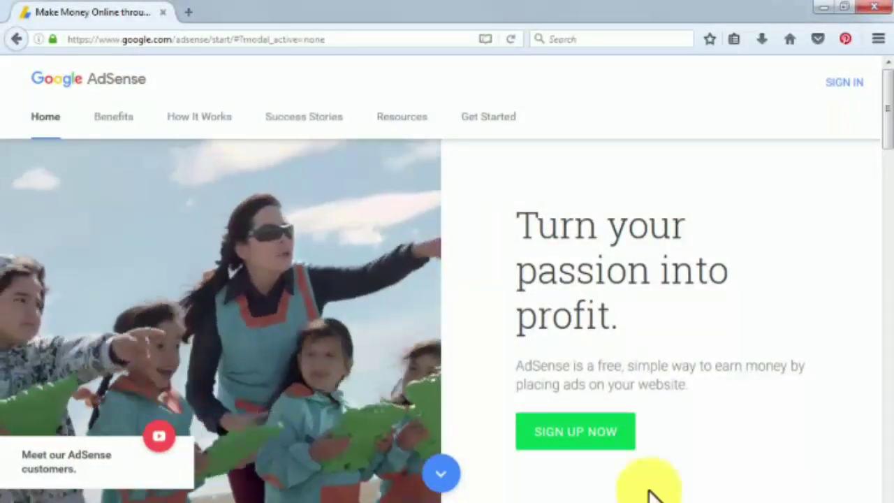
Read through the benefits presented on the Google AdSense home page
scroll(649, 480, "down", 6)
scroll(648, 492, "down", 8)
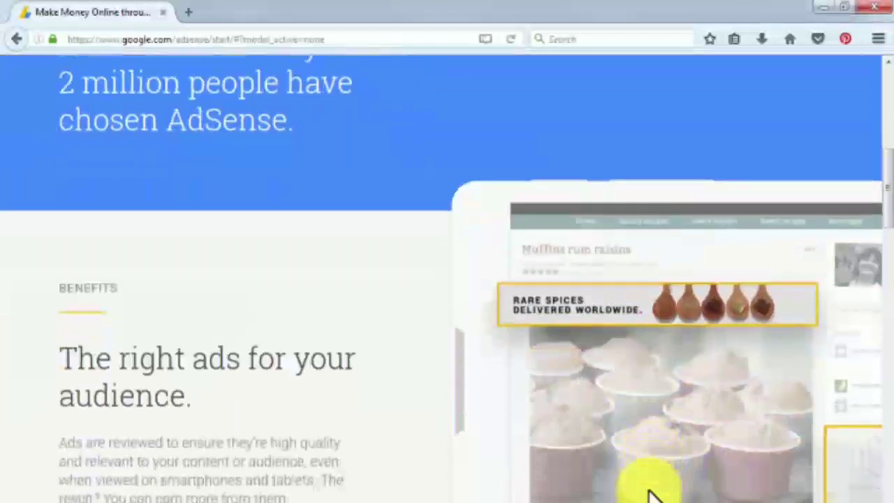
scroll(649, 493, "down", 10)
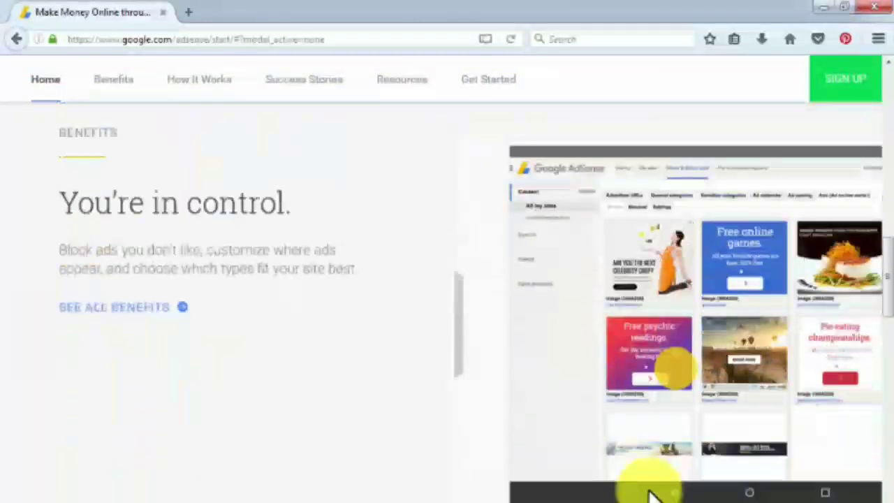
scroll(649, 496, "down", 2)
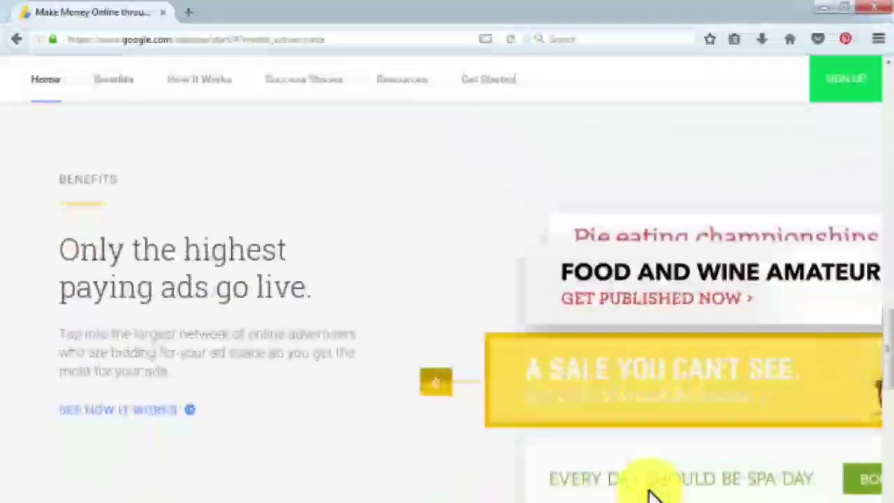
Open the How It Works page of Google AdSense and read its four steps from ad selection to payment
left_click(195, 89)
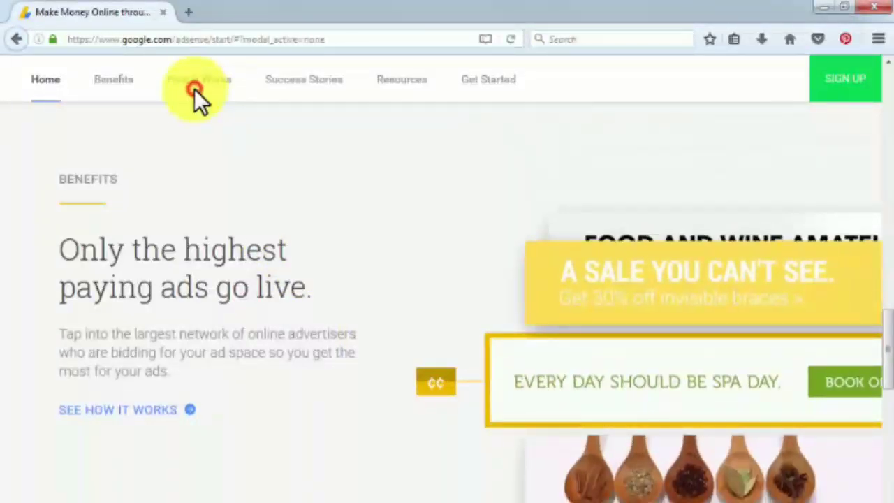
scroll(808, 315, "down", 6)
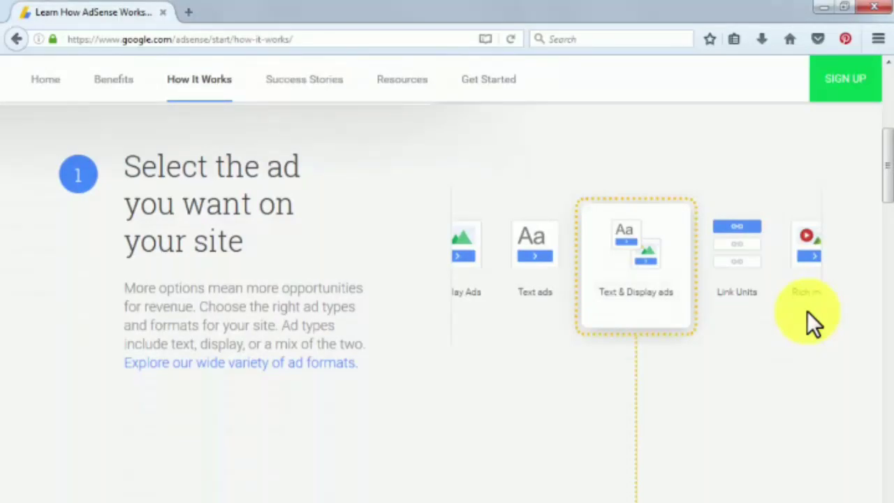
scroll(807, 311, "down", 5)
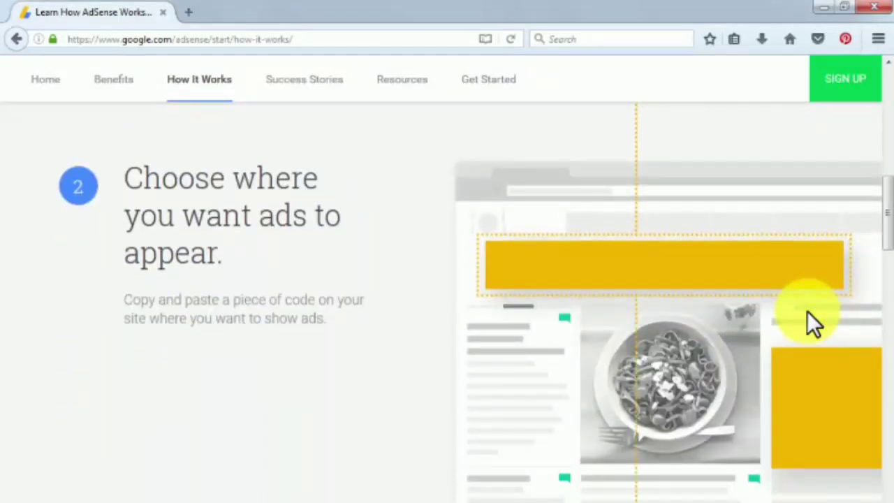
scroll(807, 311, "down", 7)
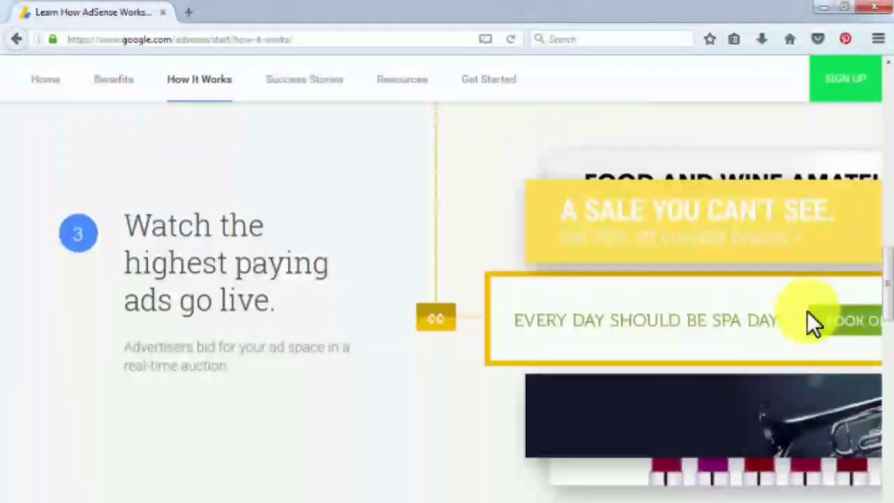
scroll(810, 323, "down", 6)
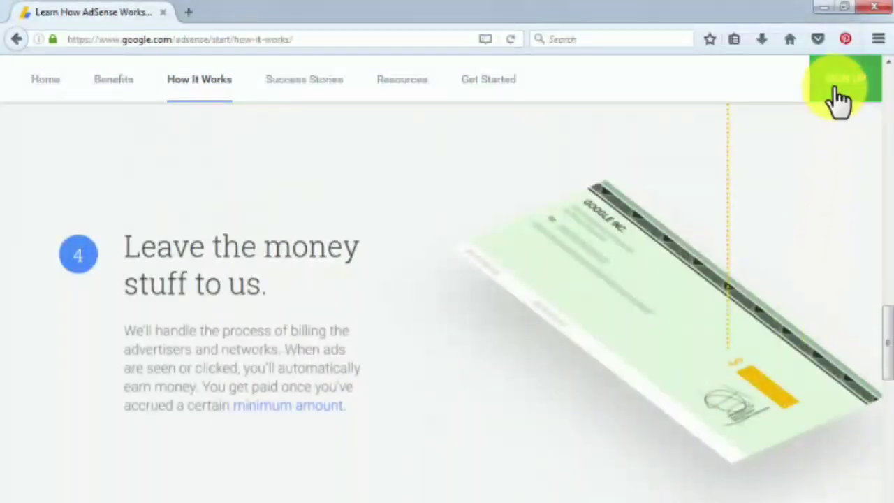
Start the AdSense sign-up with the Google account, and submit diabetescaremadeeasy.com as the website with English as content language
left_click(835, 82)
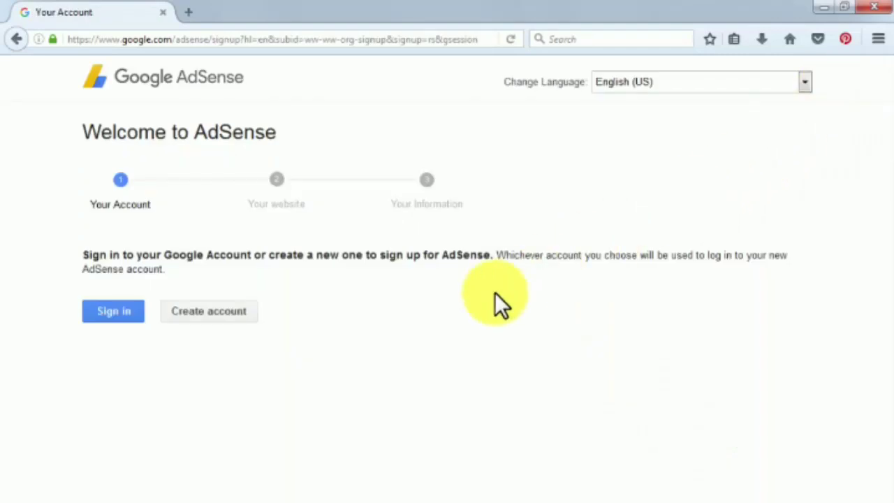
left_click(110, 313)
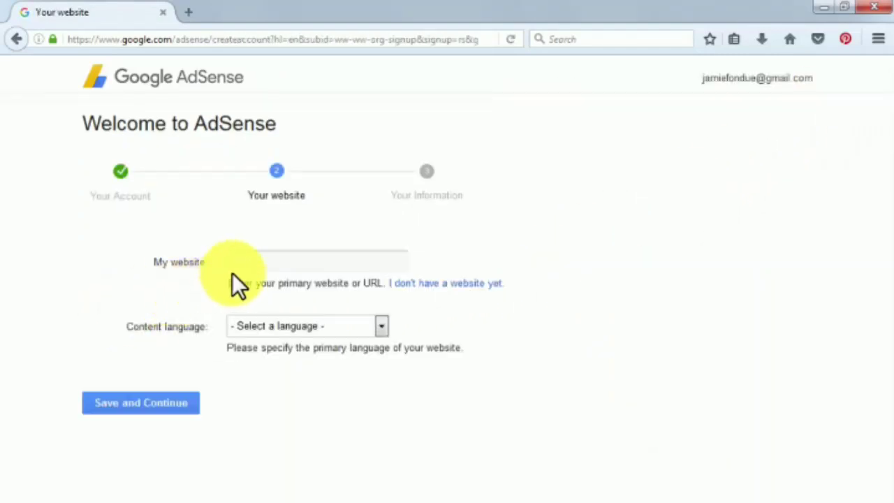
left_click(256, 259)
type("diabetescaremadeeasy.com")
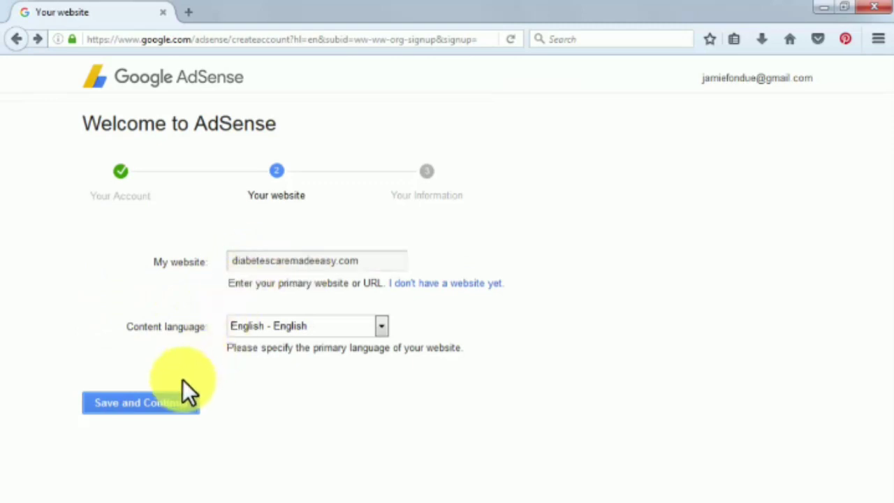
left_click(148, 413)
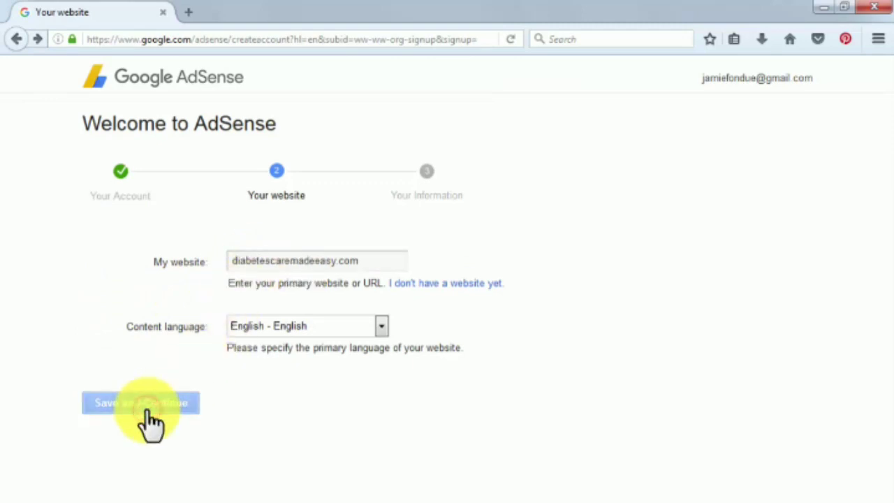
scroll(147, 410, "down", 5)
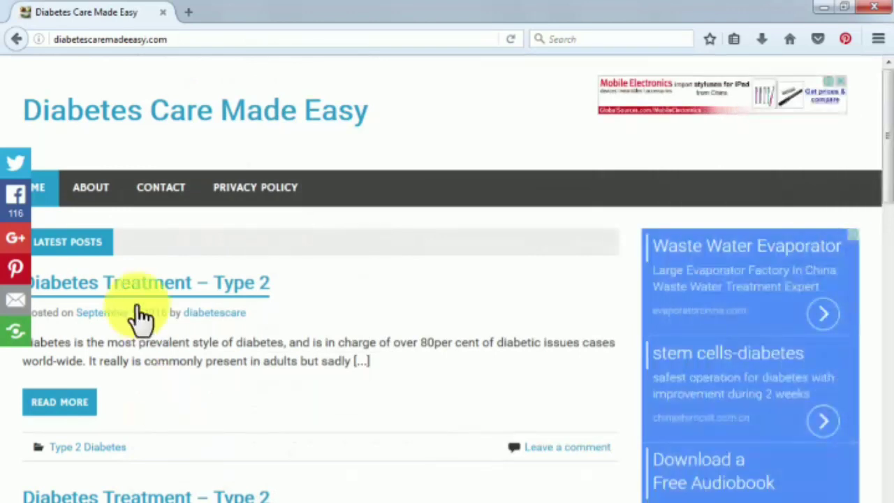
Look through the About and Contact pages of the Diabetes Care Made Easy site
left_click(89, 189)
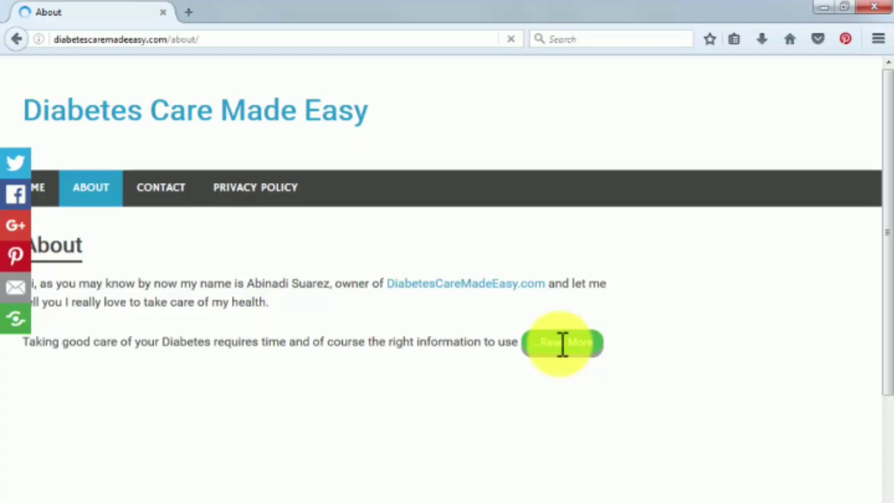
left_click(164, 190)
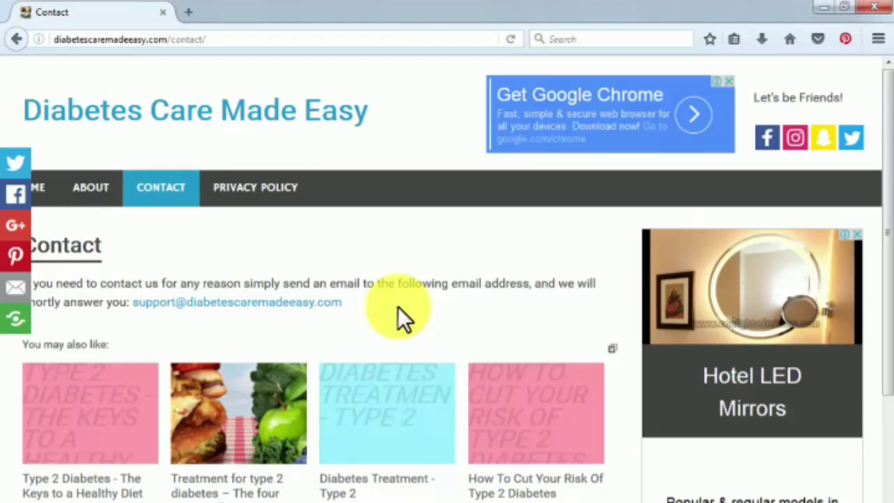
scroll(397, 306, "down", 3)
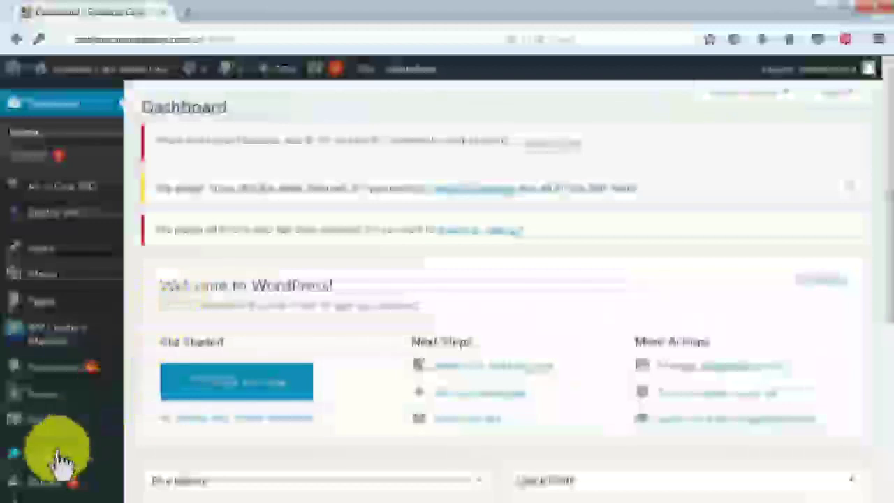
Add a Text widget below the Wp-Insert Ad Widget and paste the ad code into its content
mouse_move(55, 461)
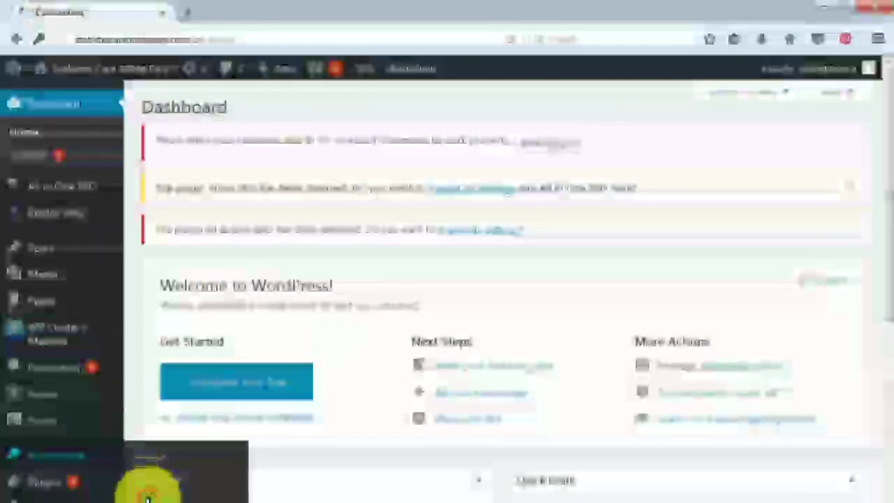
left_click(148, 496)
scroll(145, 494, "down", 15)
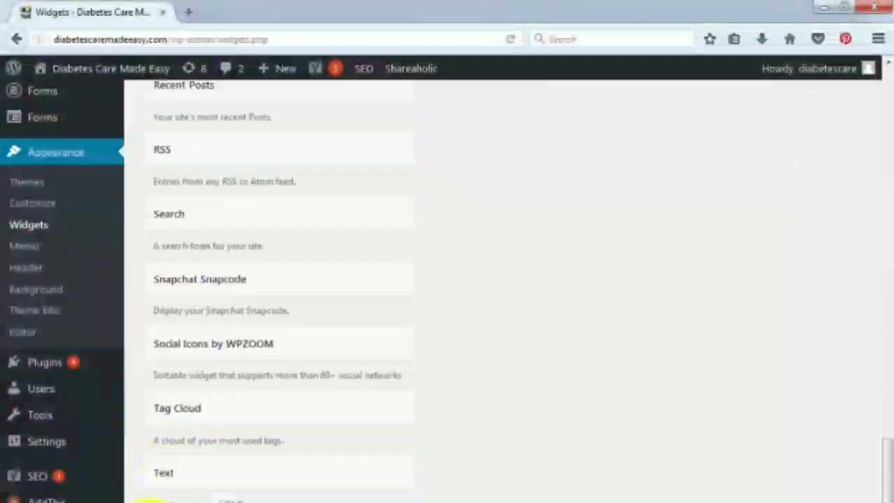
left_click(185, 474)
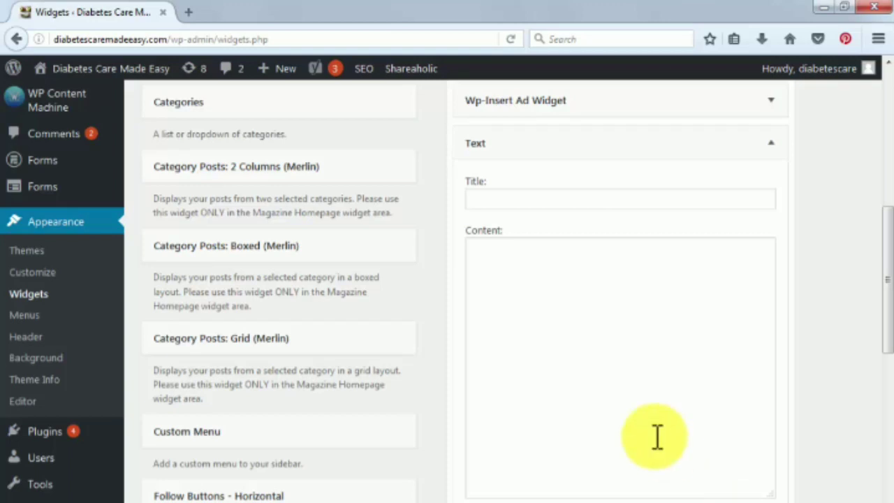
left_click(603, 320)
key("ctrl+v")
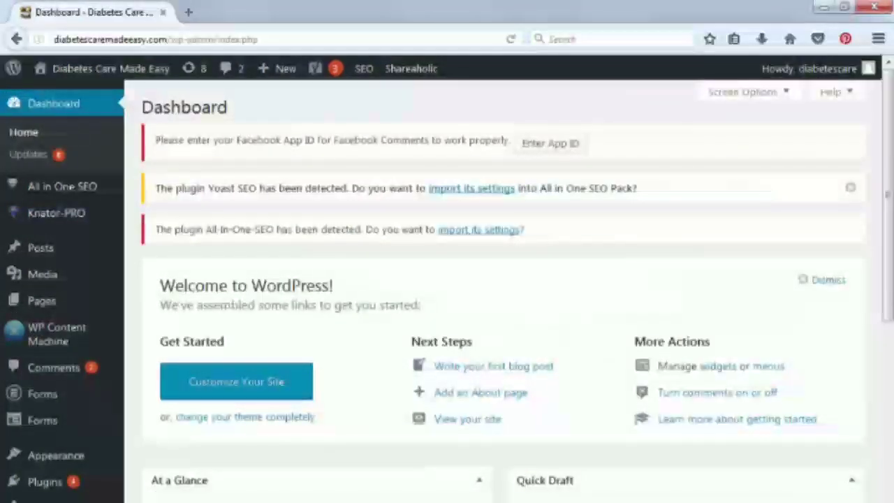
Search the WordPress plugins available for installation for "adsense"
scroll(177, 397, "down", 3)
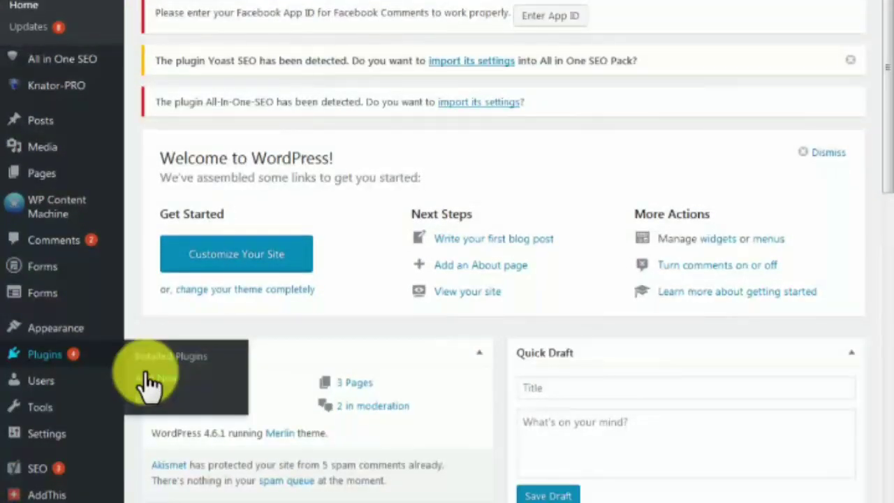
left_click(145, 376)
left_click(148, 378)
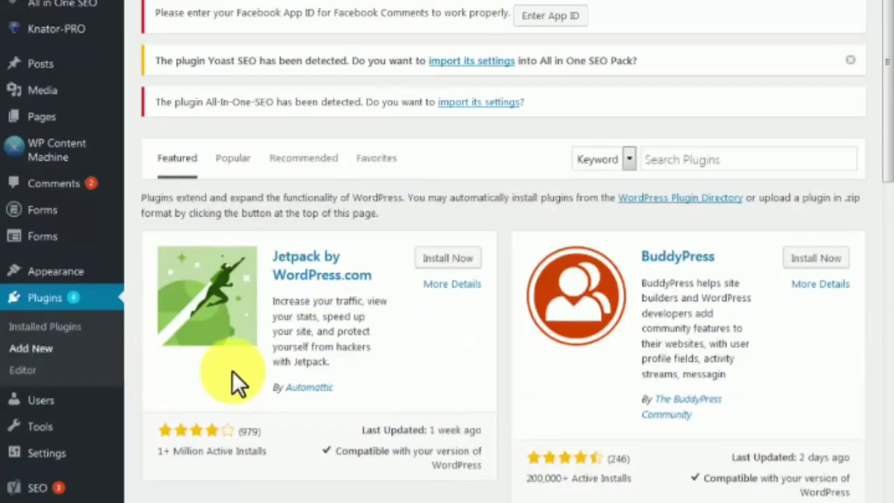
left_click(673, 160)
type("adsense")
Install the AdSense Plugin from the search results and activate it
scroll(667, 171, "down", 3)
scroll(667, 167, "down", 10)
left_click(434, 266)
left_click(435, 268)
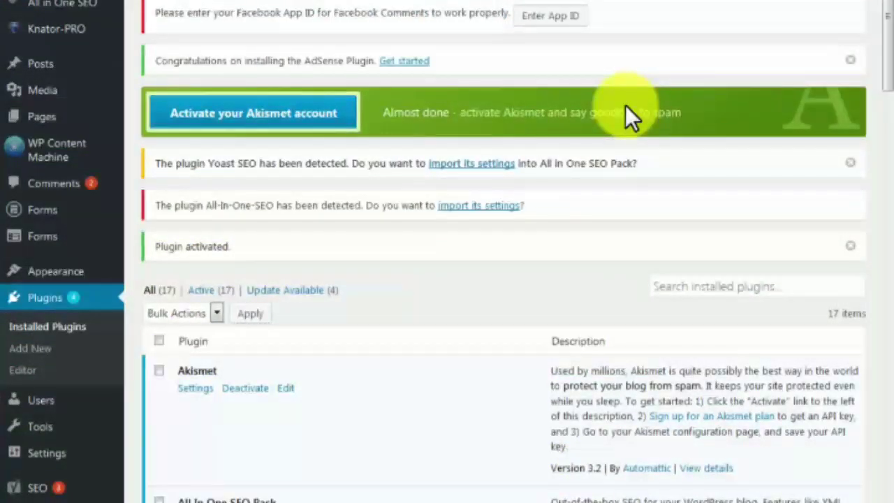
Open the settings page of the newly activated AdSense Plugin
mouse_move(46, 452)
left_click(170, 496)
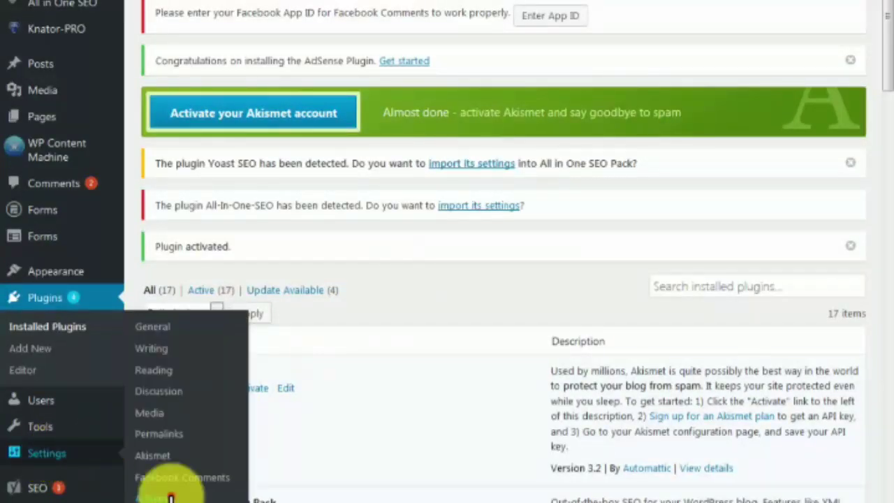